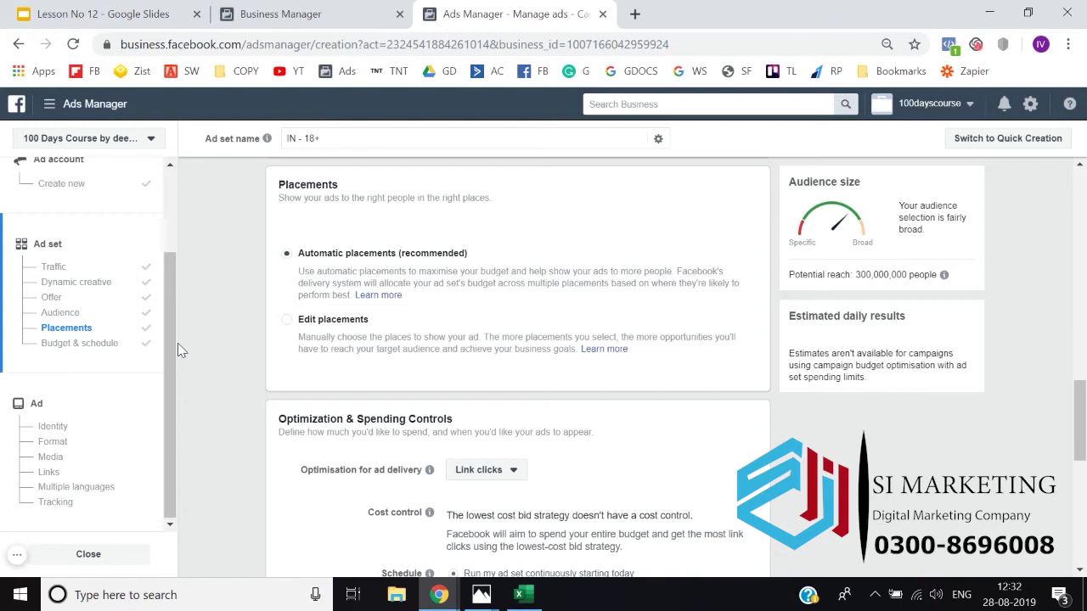
Step: Switch the ad set from automatic placements to manually edited placements
click(288, 319)
scroll(232, 413, down, 1)
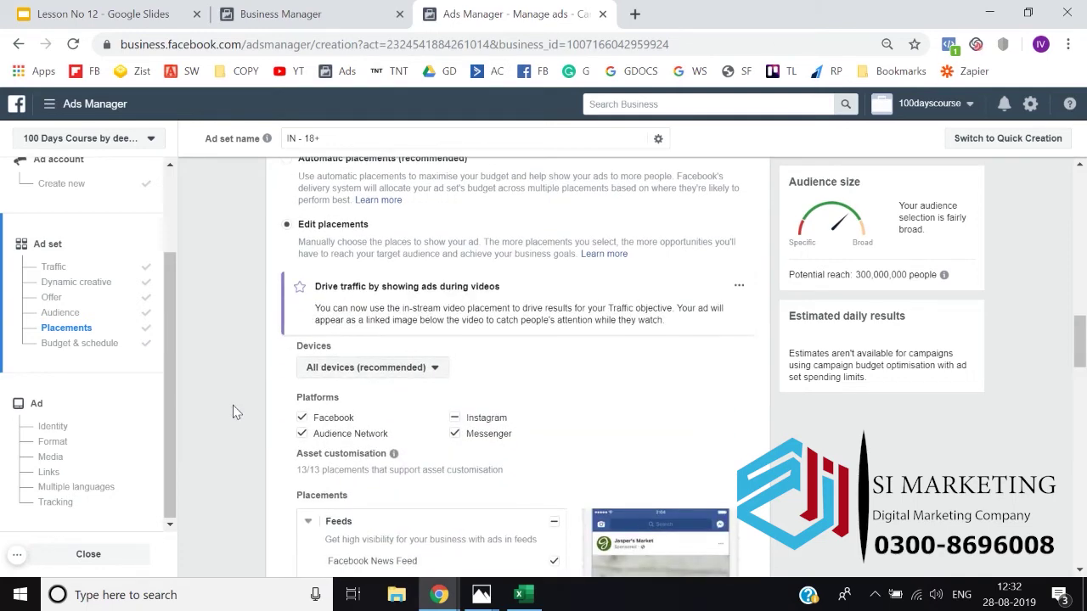
scroll(233, 412, down, 1)
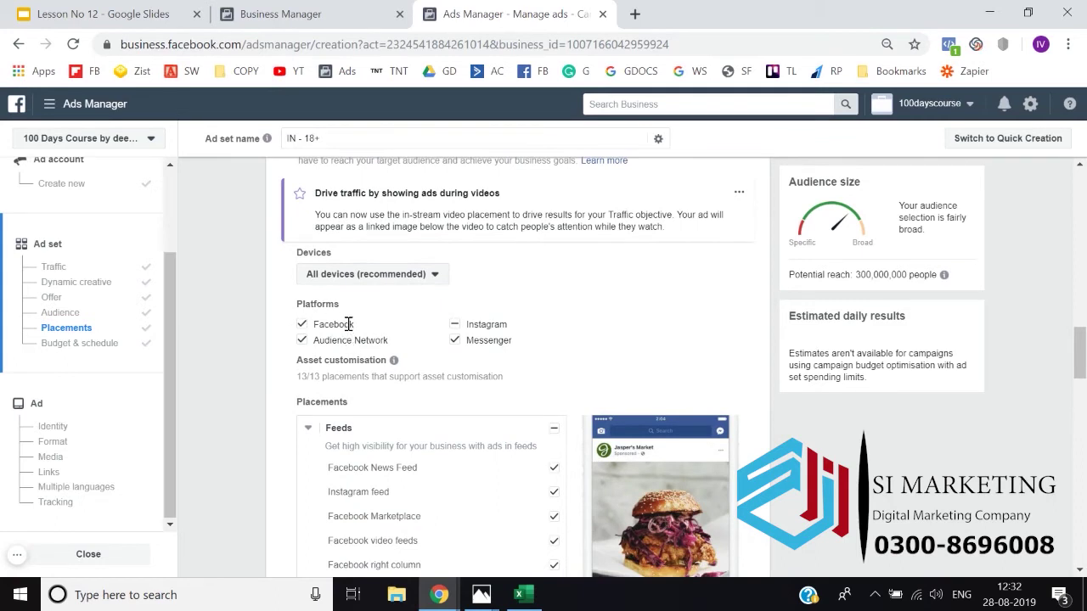
Step: Examine the platforms and placement categories from Feeds and Stories through In-stream, Messages and In-article to Apps and sites
click(455, 339)
scroll(256, 459, down, 1)
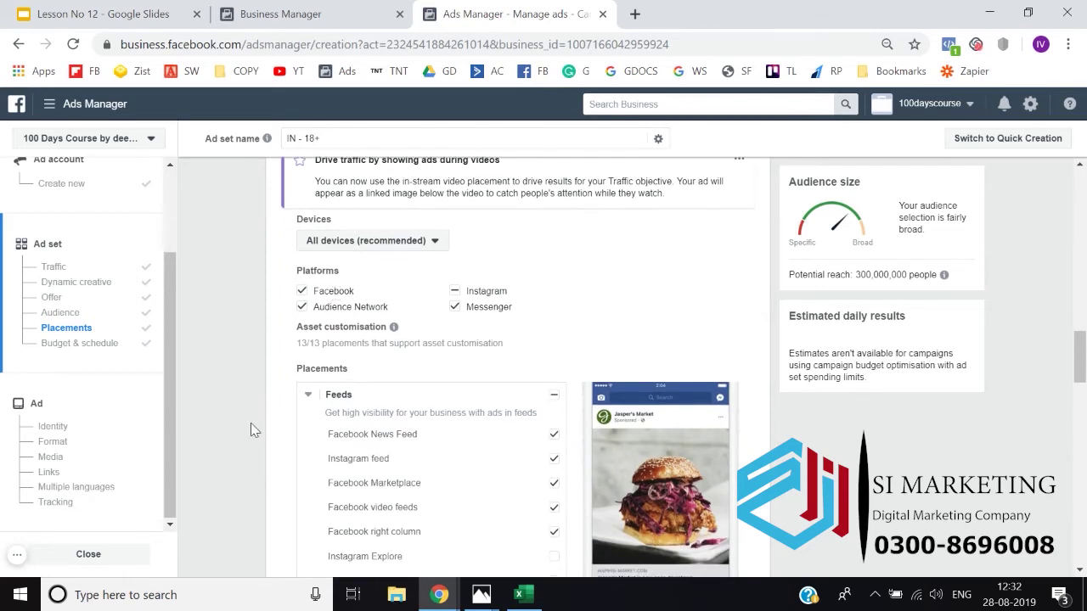
scroll(251, 425, down, 2)
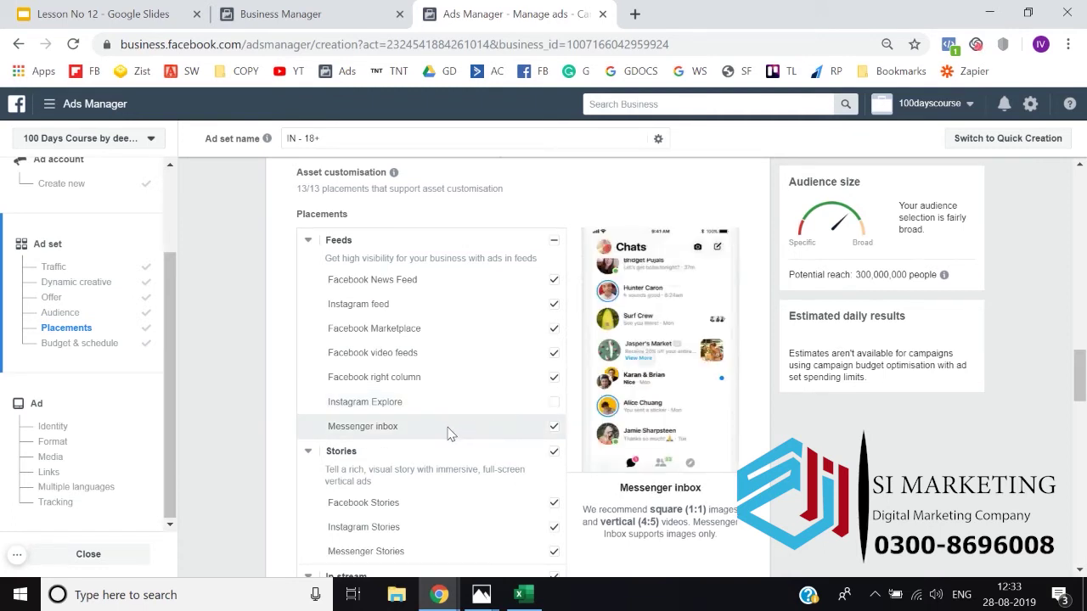
scroll(450, 433, down, 2)
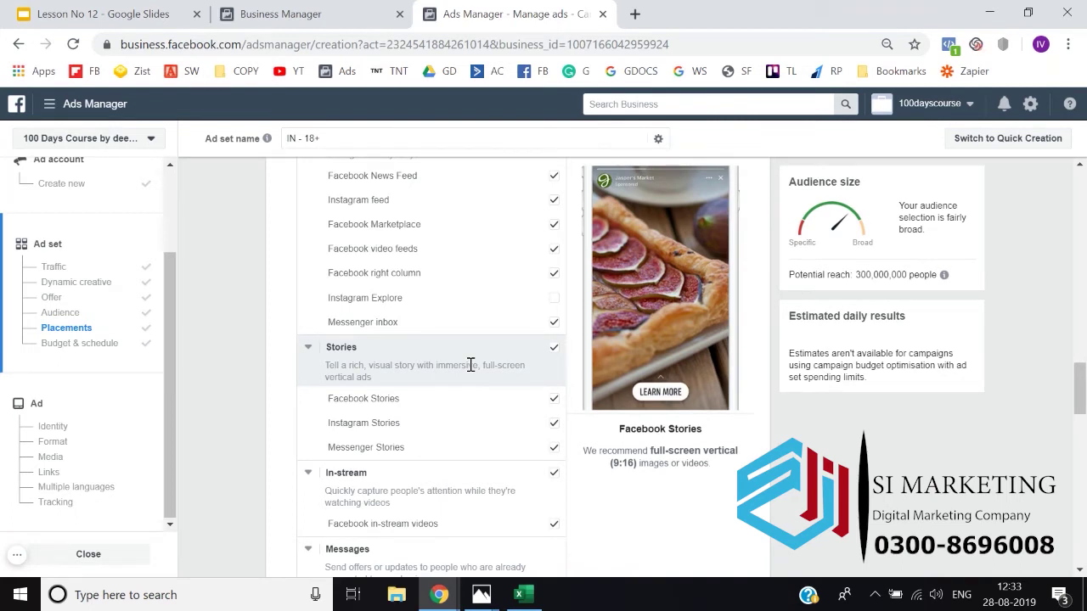
scroll(471, 364, down, 3)
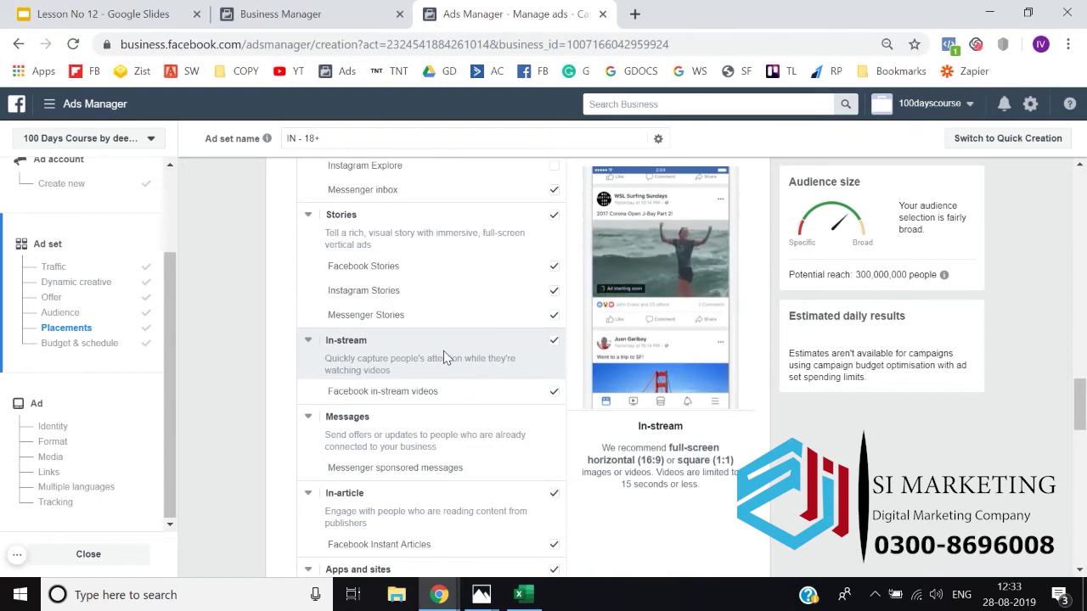
scroll(428, 432, down, 1)
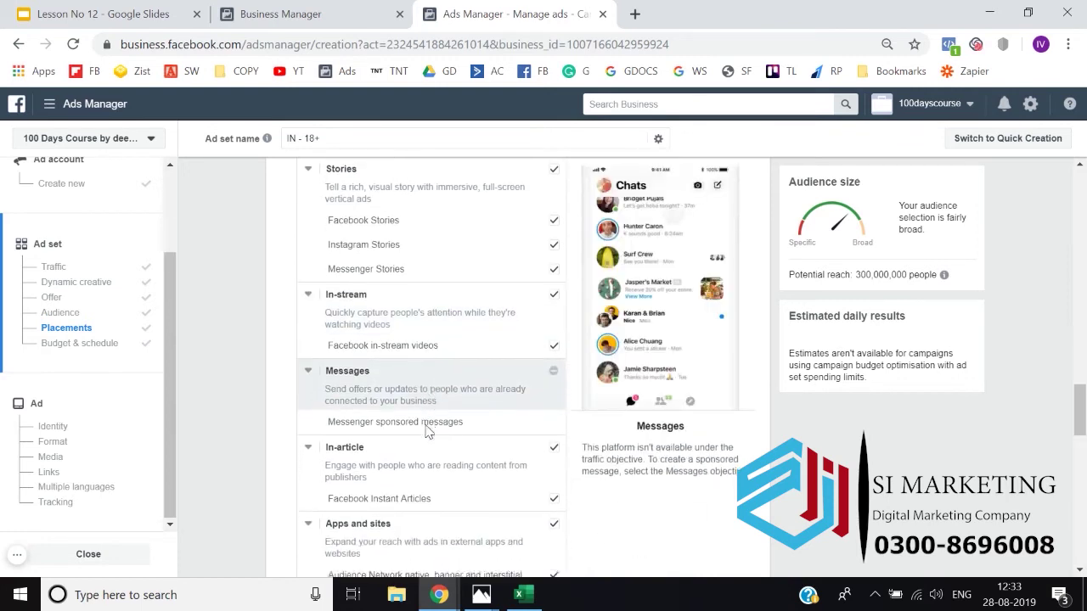
scroll(428, 431, down, 1)
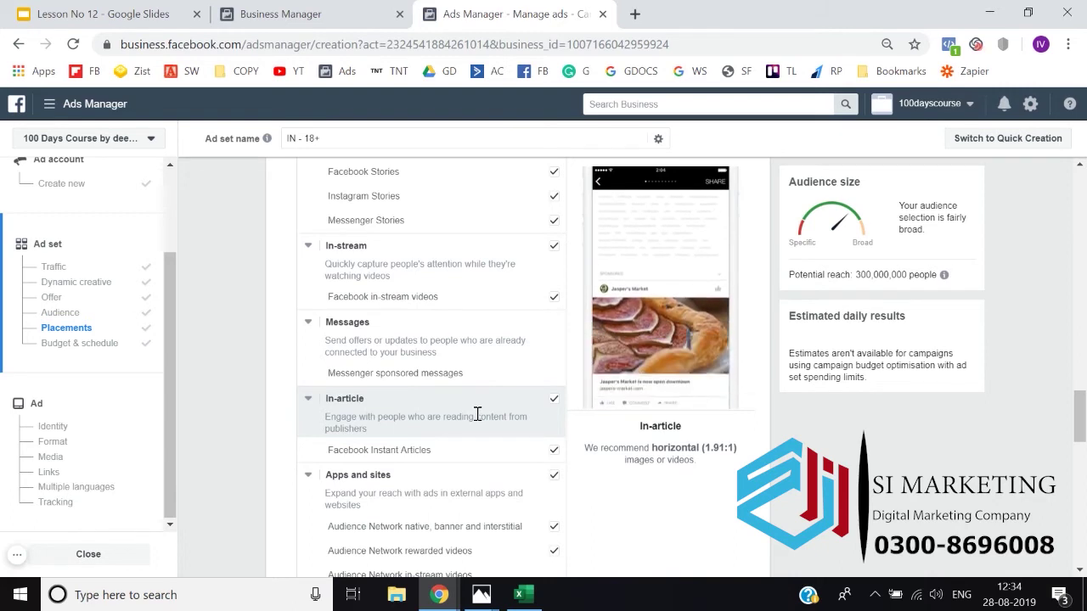
scroll(477, 414, down, 2)
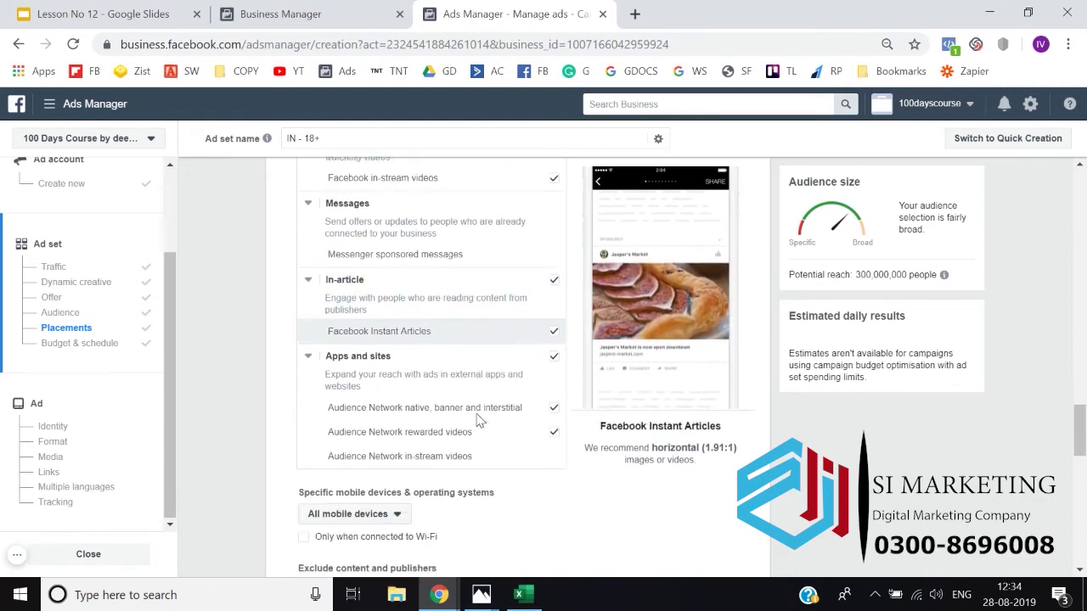
scroll(478, 416, down, 1)
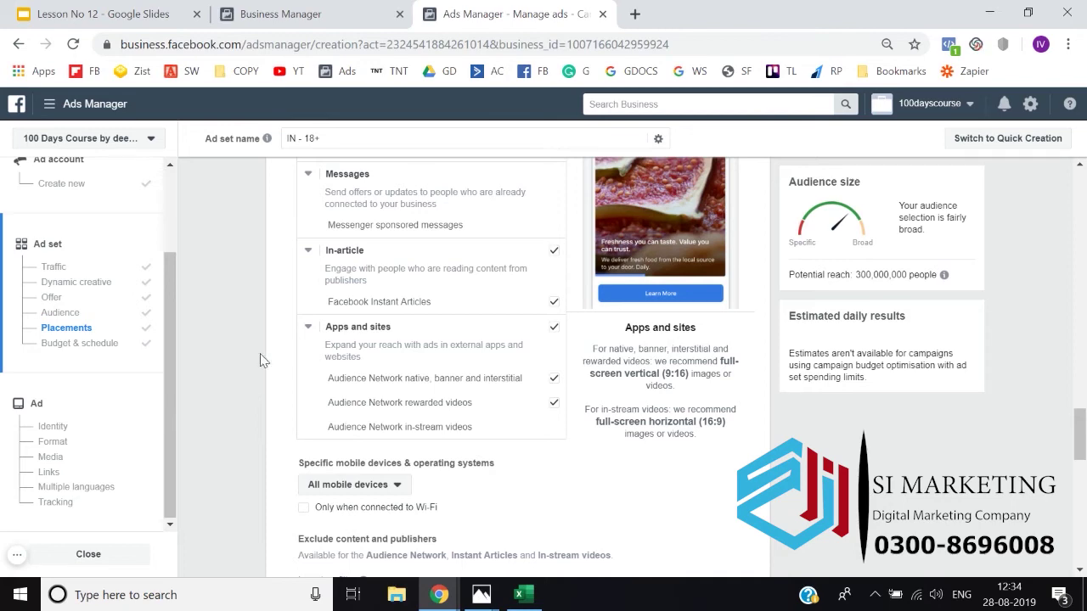
click(312, 10)
click(509, 7)
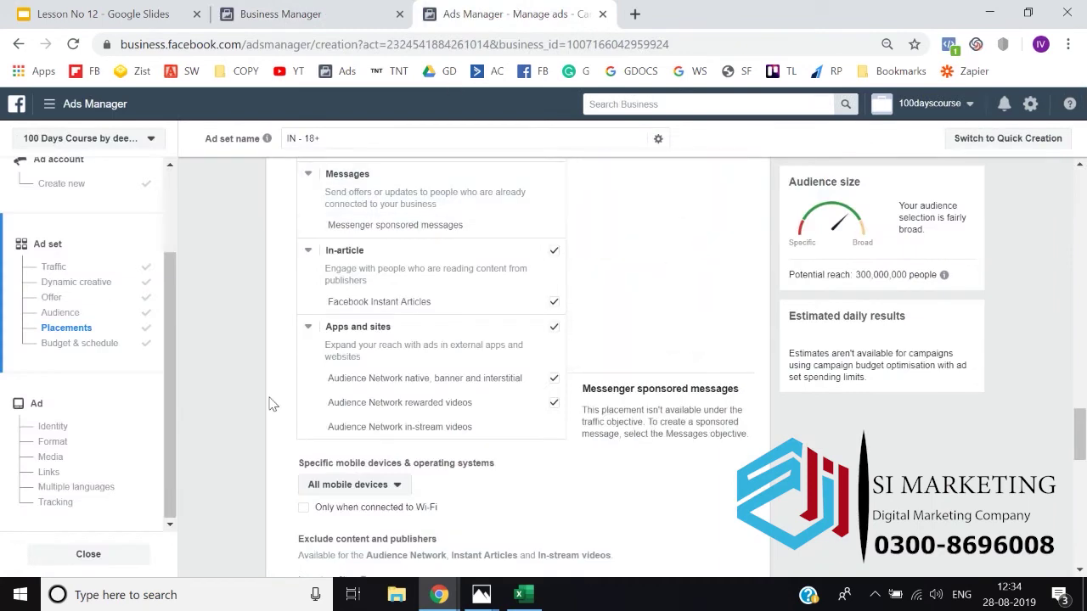
Step: Open the ad-level setup and set the ad's primary text to "jhdhjsdh"
click(53, 428)
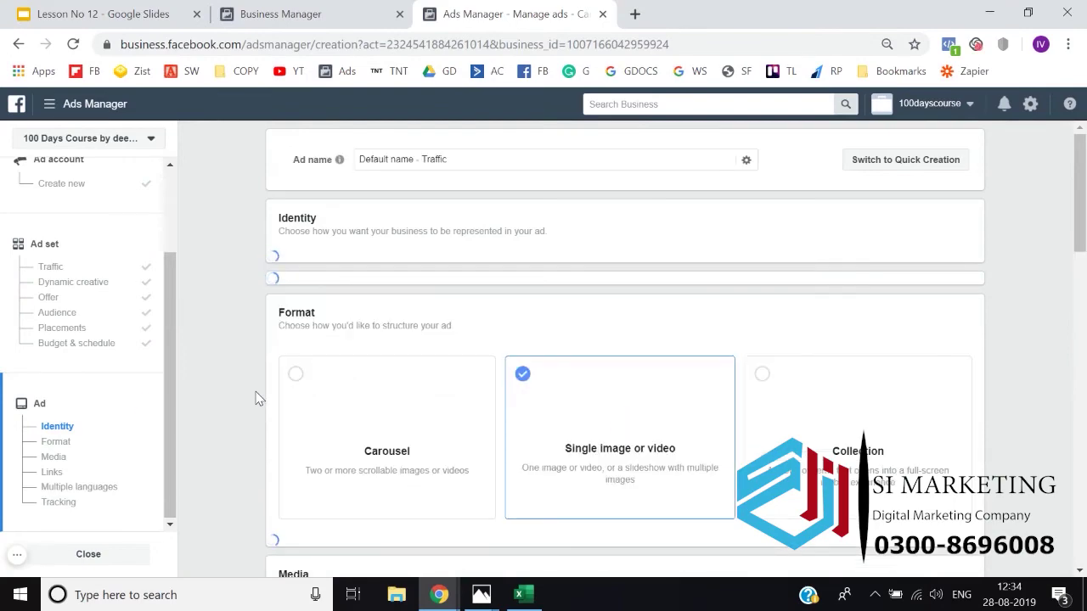
scroll(259, 399, down, 1)
scroll(259, 399, down, 1)
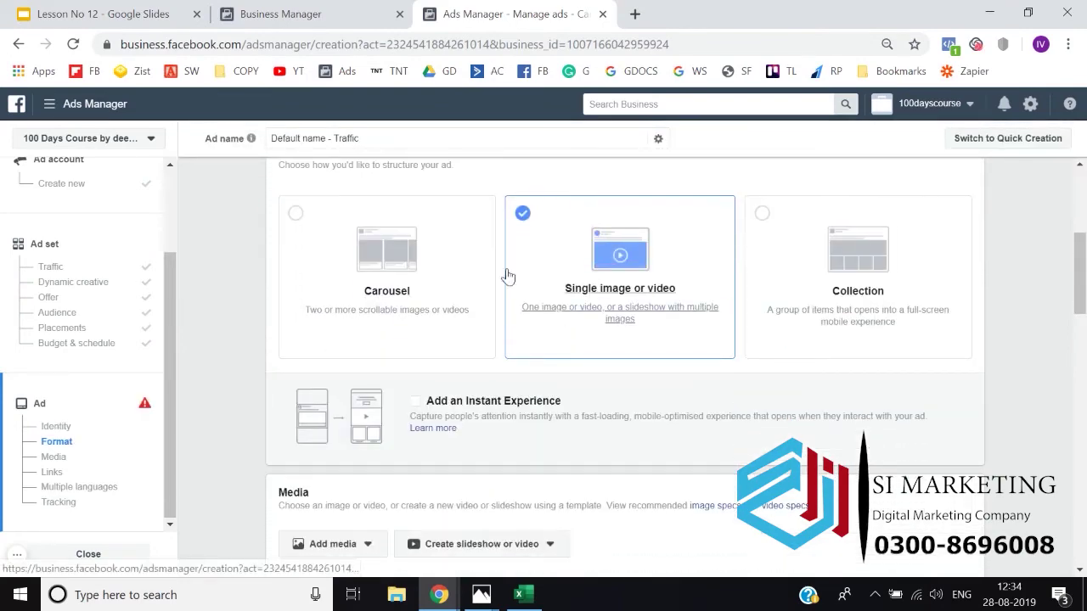
scroll(291, 368, down, 4)
scroll(291, 372, down, 3)
scroll(335, 315, up, 2)
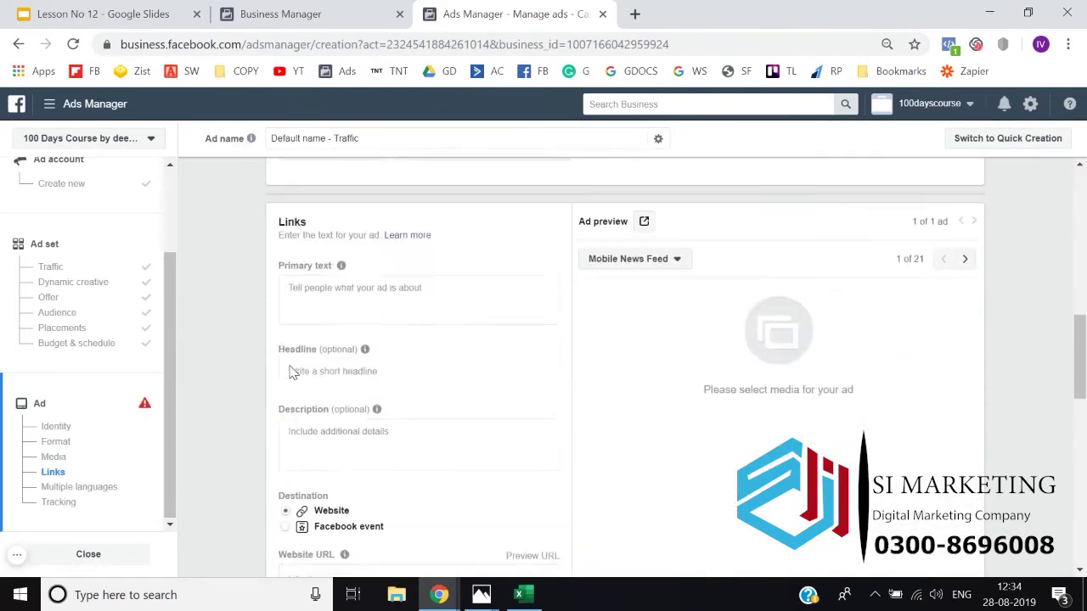
click(336, 319)
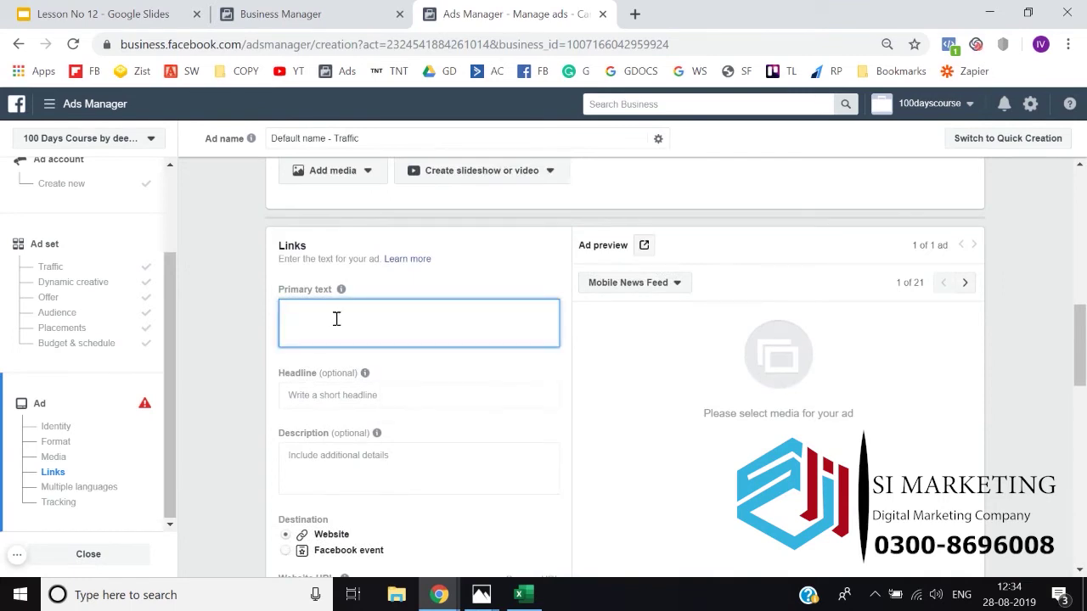
text(jhdhjsdh)
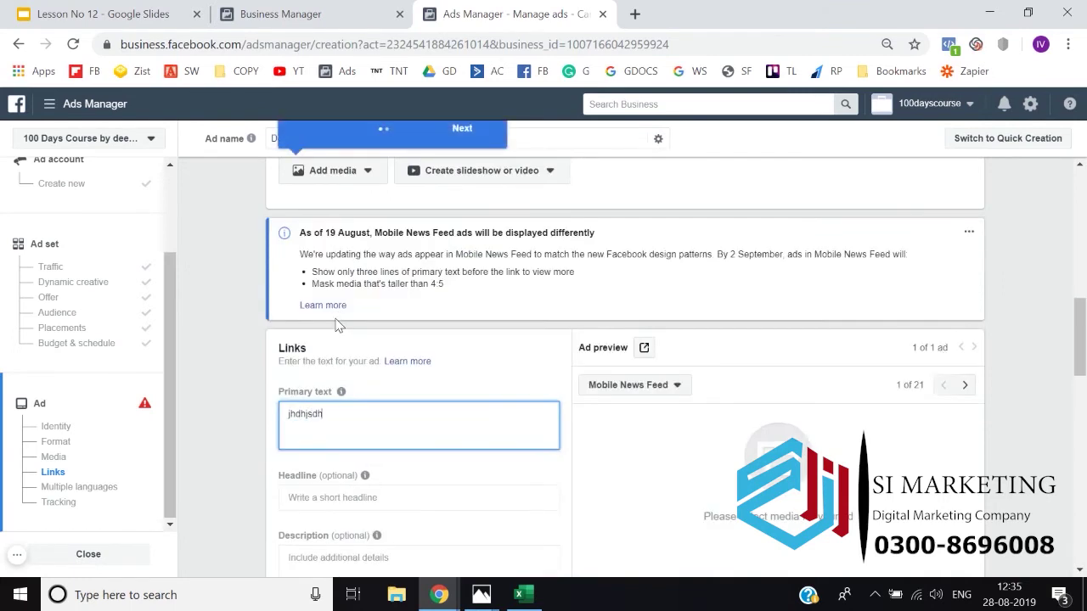
Step: Set the ad's headline to "dhjshdjs" and its description to "djshdjs"
scroll(242, 404, down, 1)
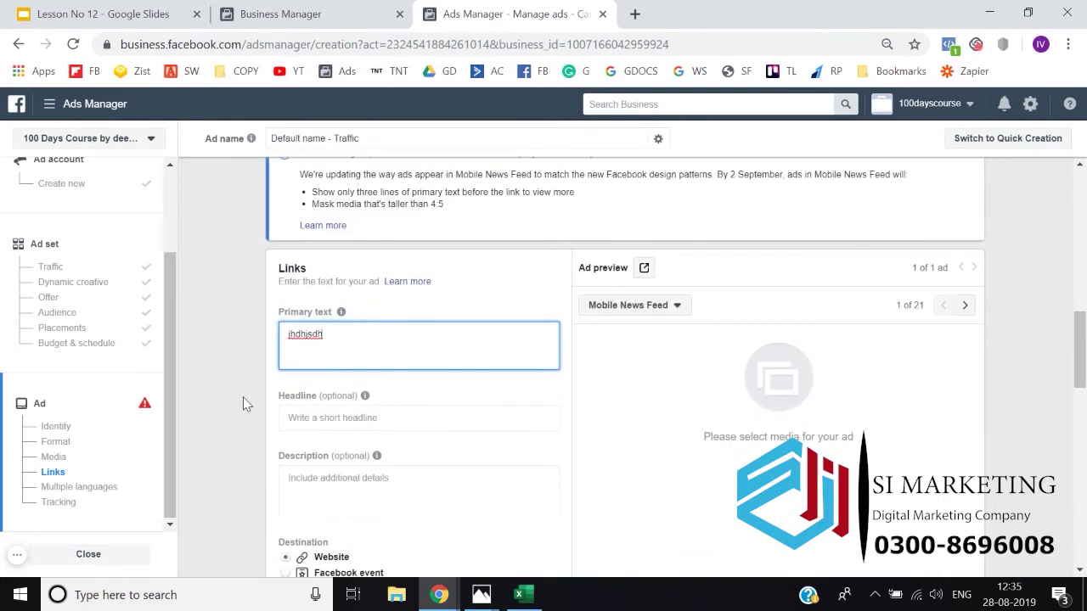
click(365, 417)
text(dhjshdjs)
scroll(365, 417, down, 1)
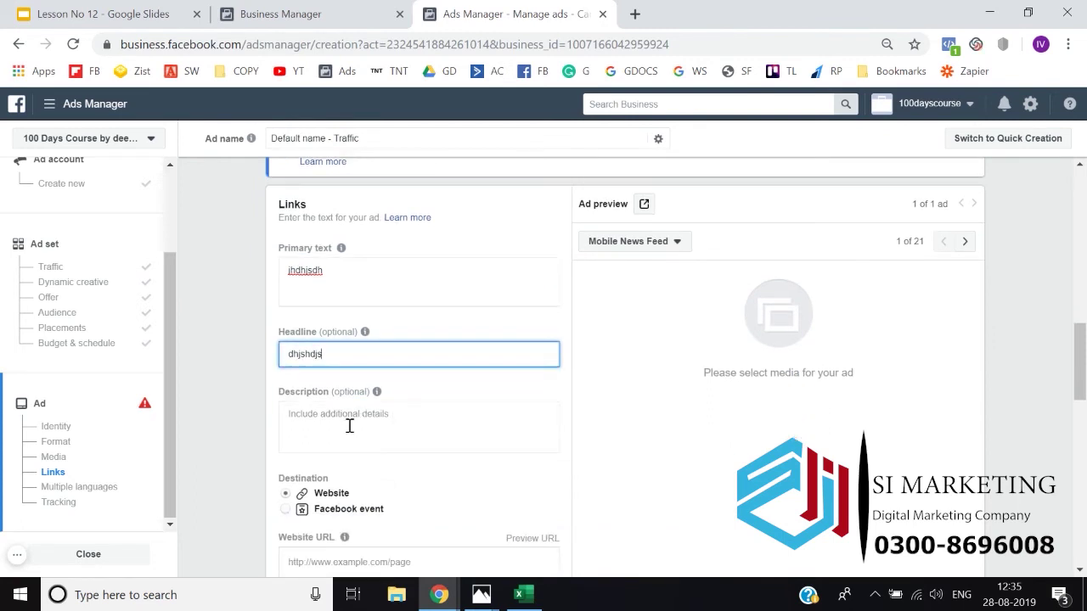
click(348, 422)
text(djshdjs)
click(245, 455)
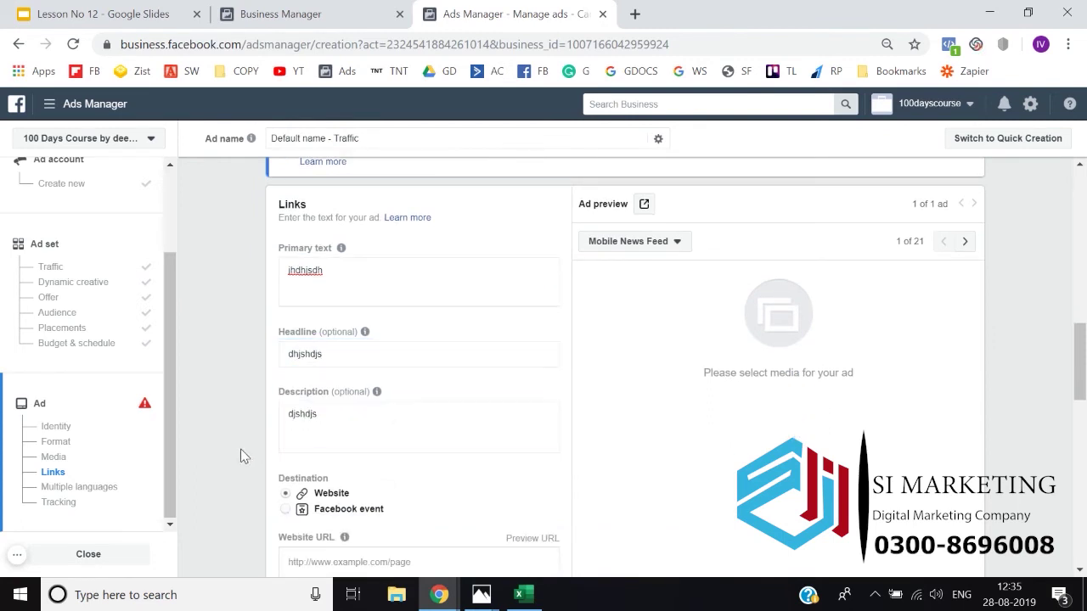
Step: Dismiss the tip in the Media section and open the image assets to add an image to the ad
scroll(242, 456, up, 4)
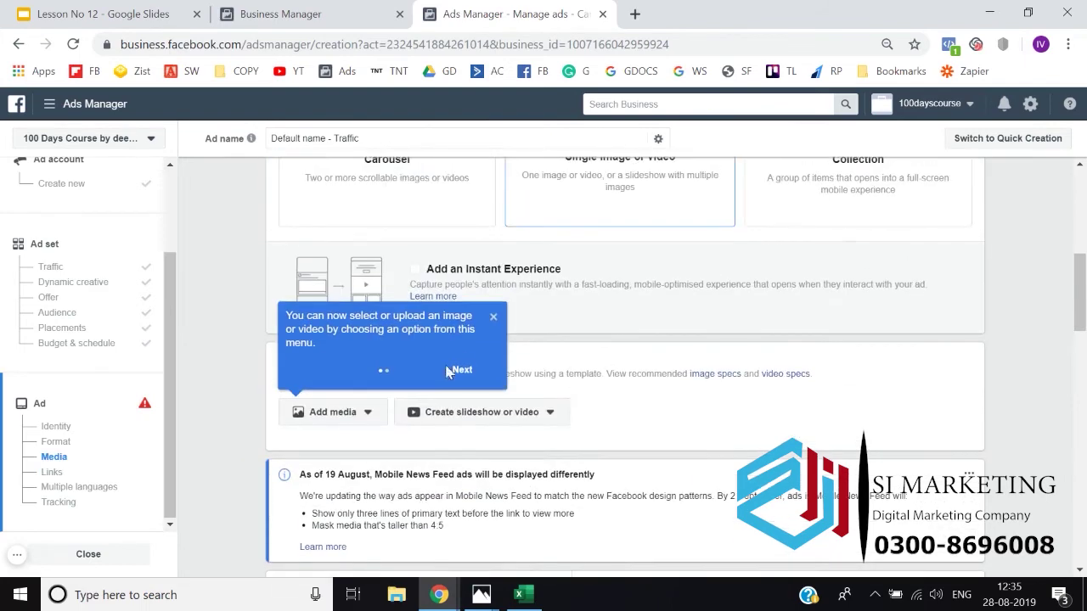
click(495, 315)
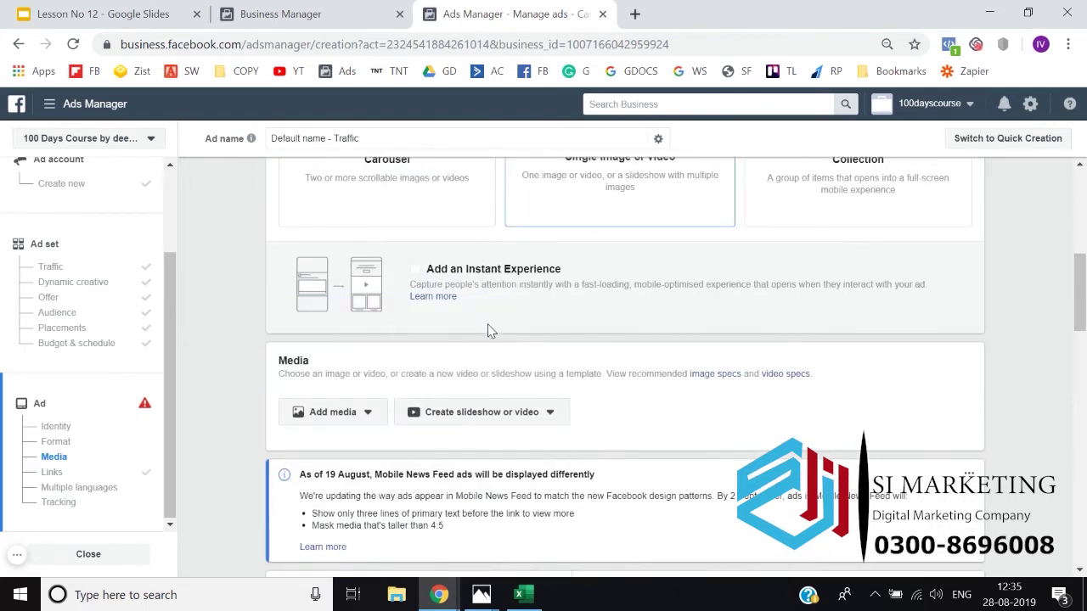
click(328, 412)
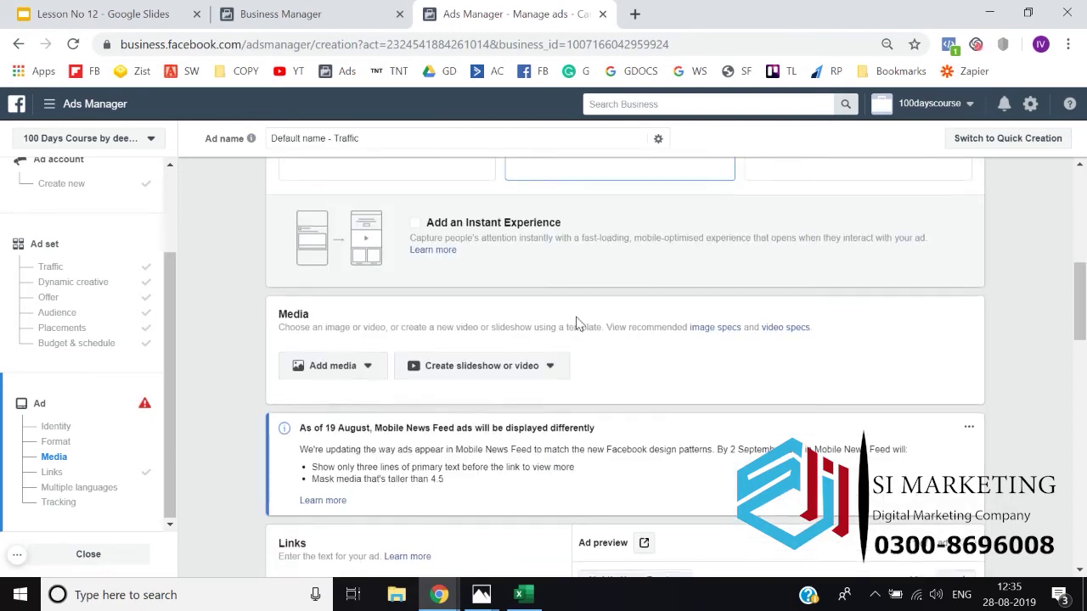
click(369, 327)
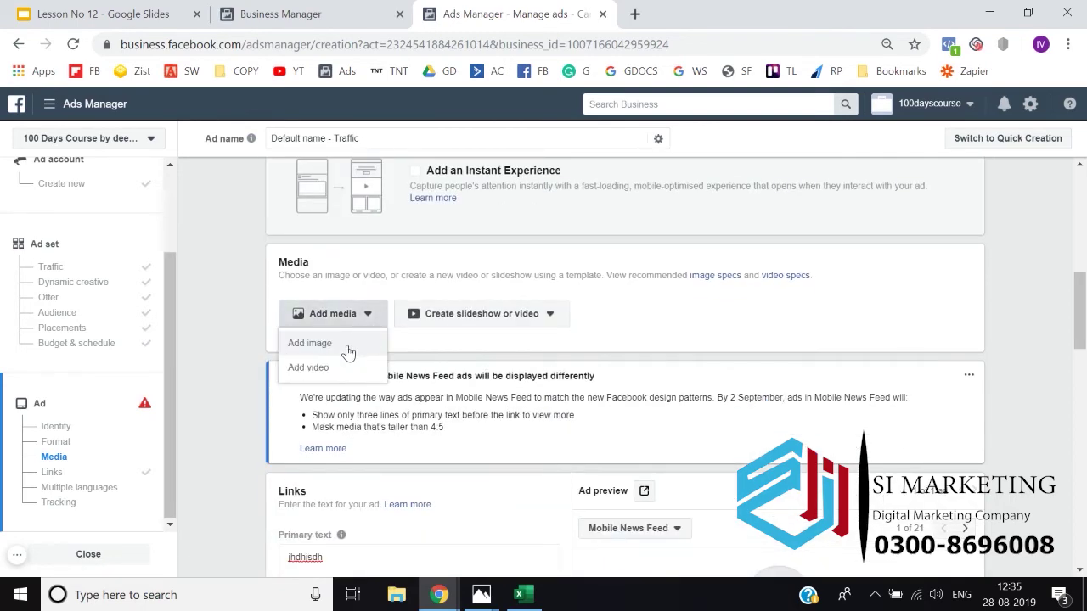
click(347, 351)
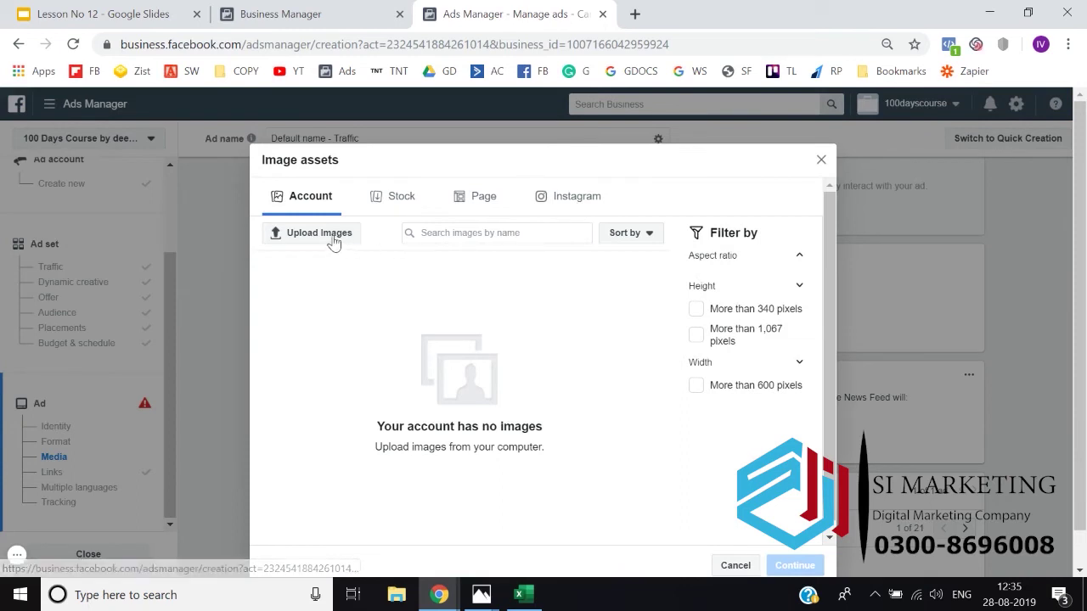
Step: Search the free stock images for "digital marketying"
click(385, 202)
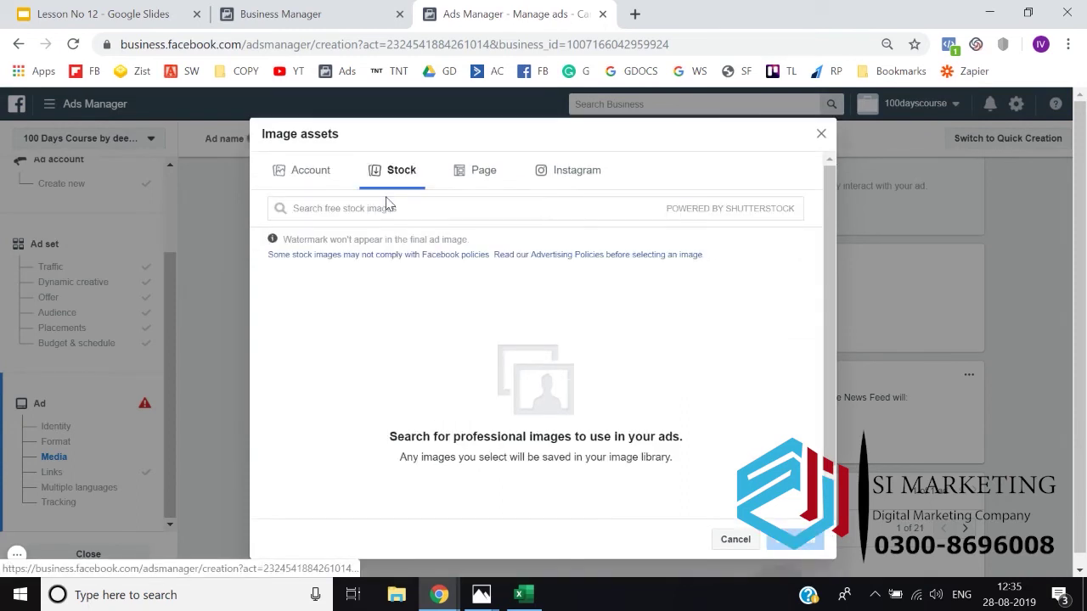
click(406, 211)
text(digita)
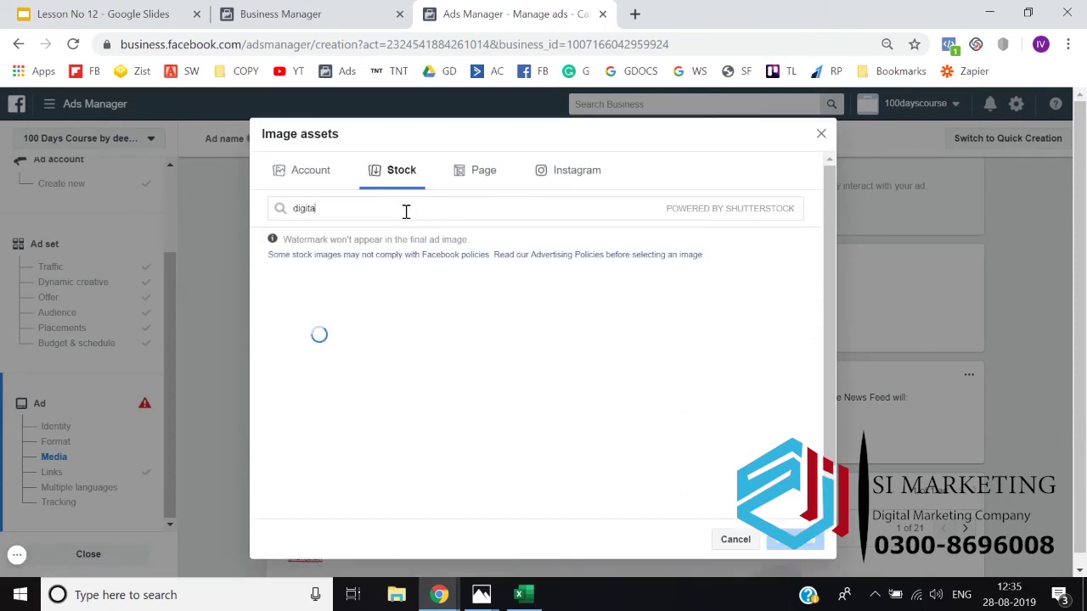
text(l marketing)
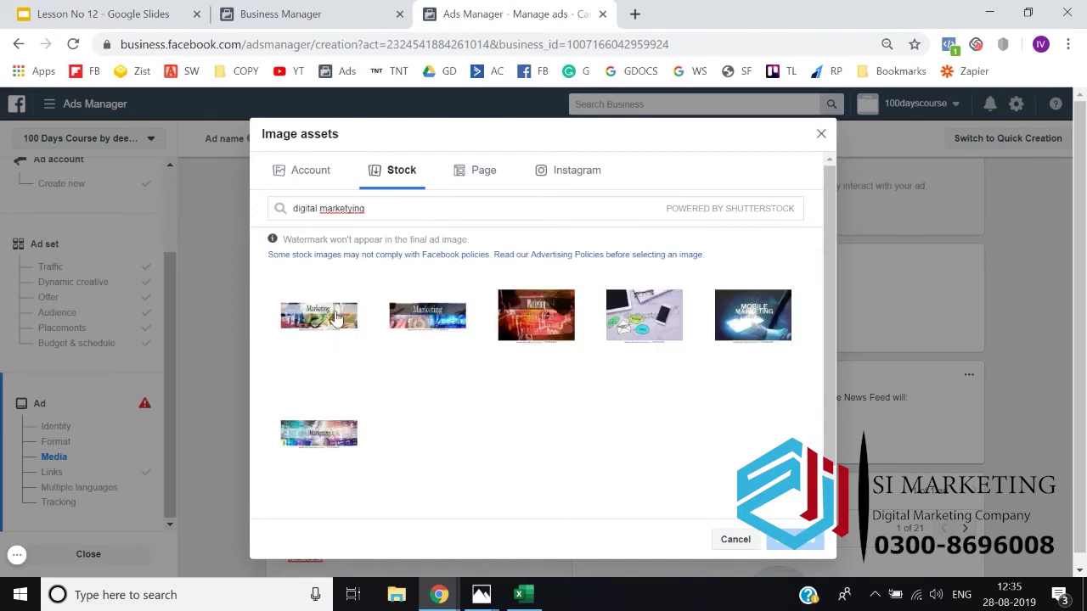
Step: Add the 1000 × 667 "Mobile Marketing" stock image to the ad and turn off its automatic crop to square
click(336, 318)
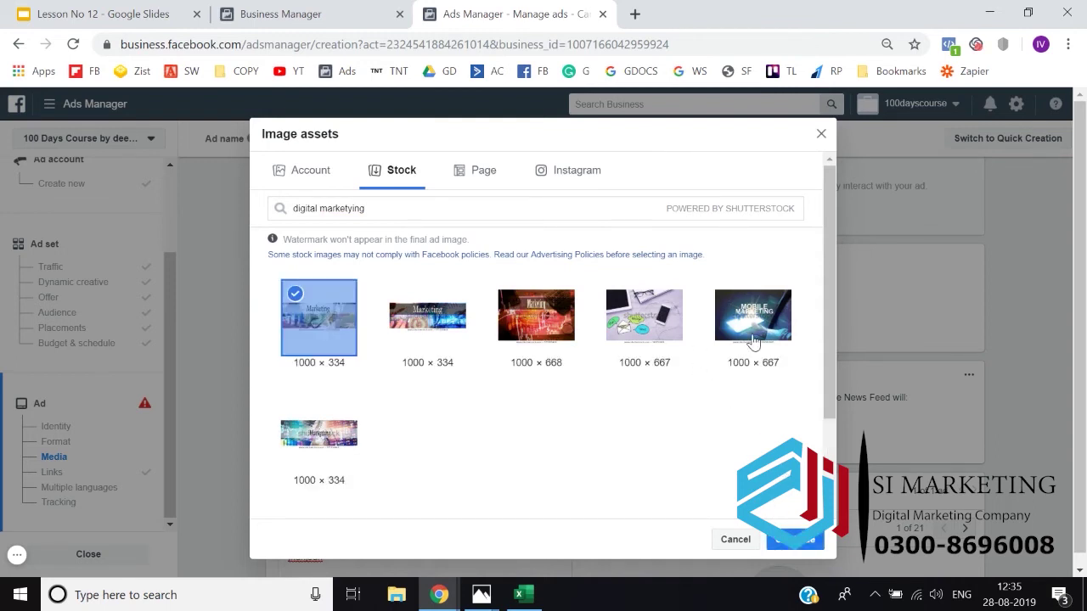
click(752, 340)
click(335, 356)
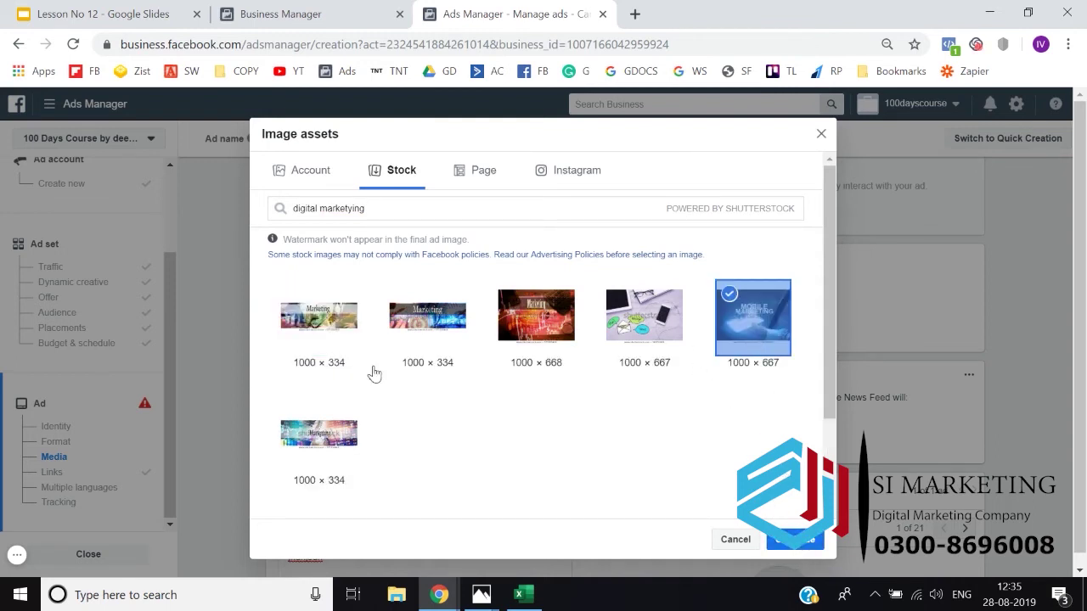
click(799, 541)
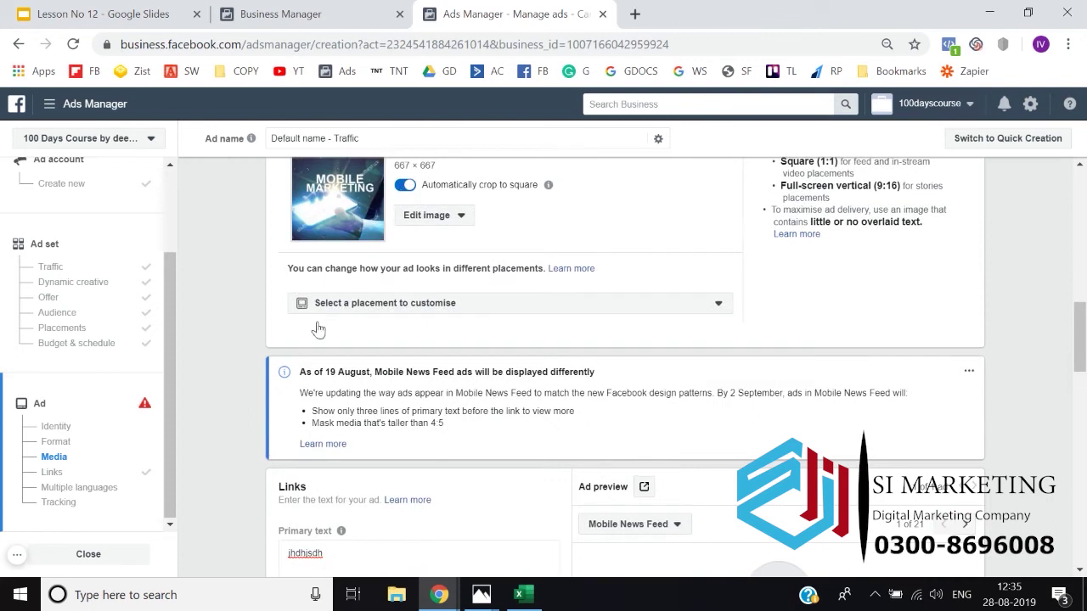
click(404, 185)
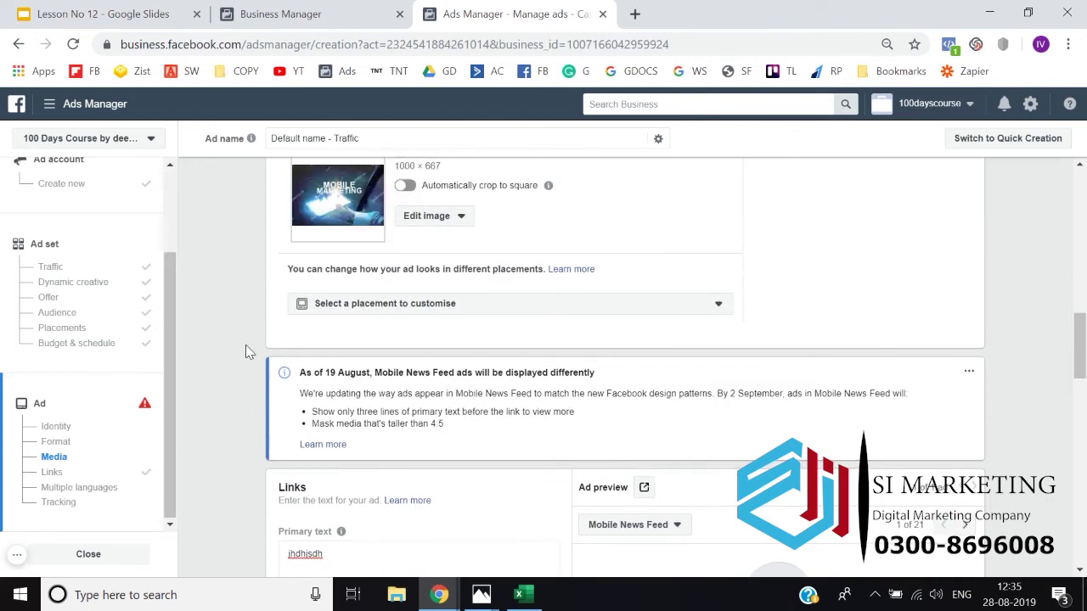
Step: Review the ad's text fields and preview, and return to the Identity section at the start of the ad setup
scroll(246, 349, down, 5)
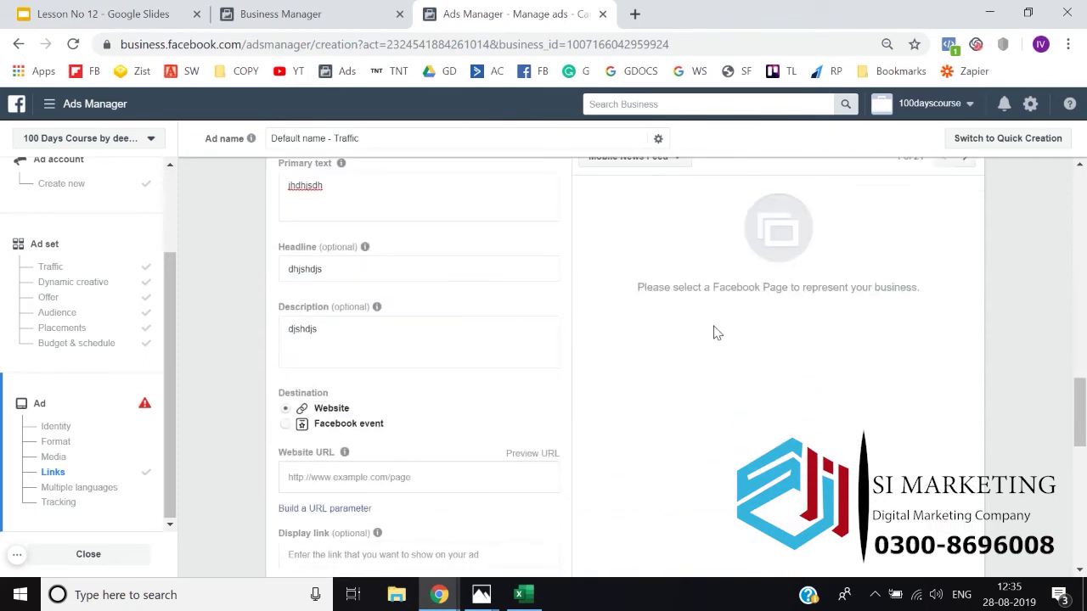
scroll(266, 331, up, 5)
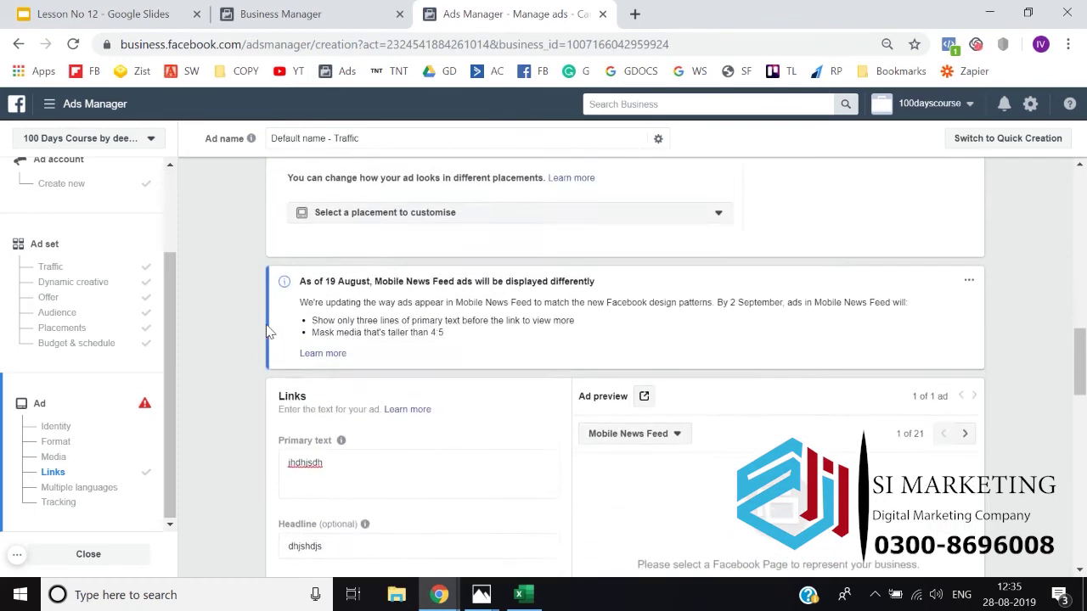
scroll(254, 408, down, 5)
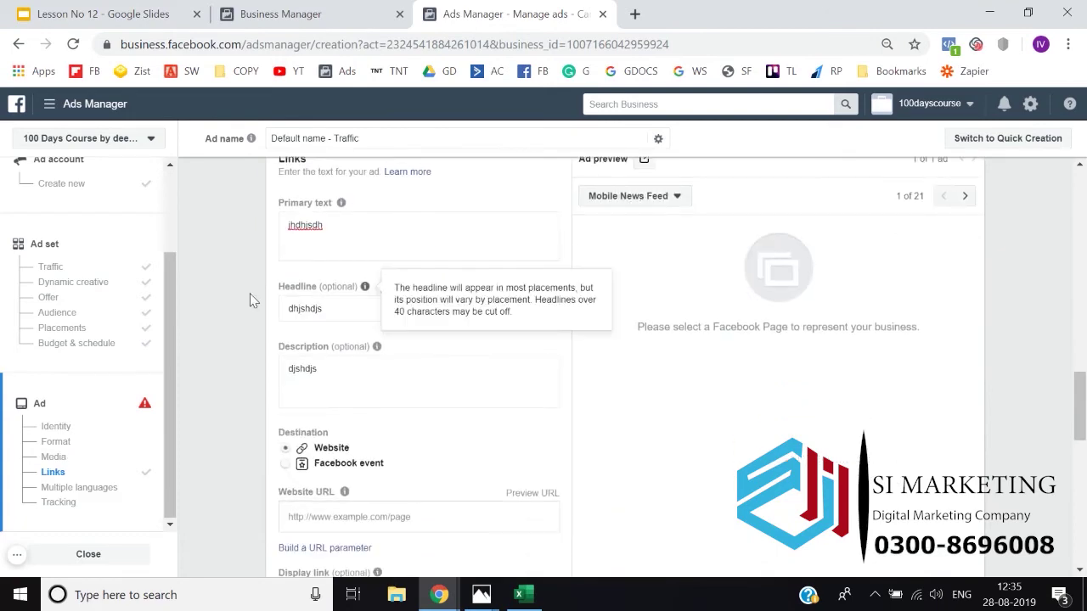
scroll(248, 297, up, 10)
scroll(250, 297, up, 1)
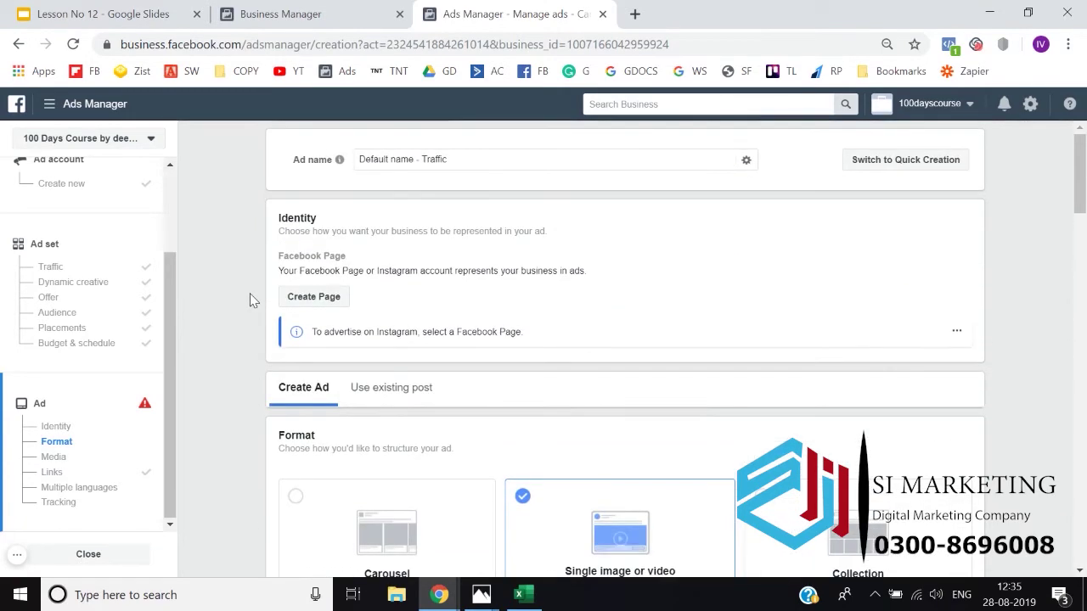
Step: Start creating a Facebook Page for the ad's identity, choosing the Local Business or Place category
click(311, 299)
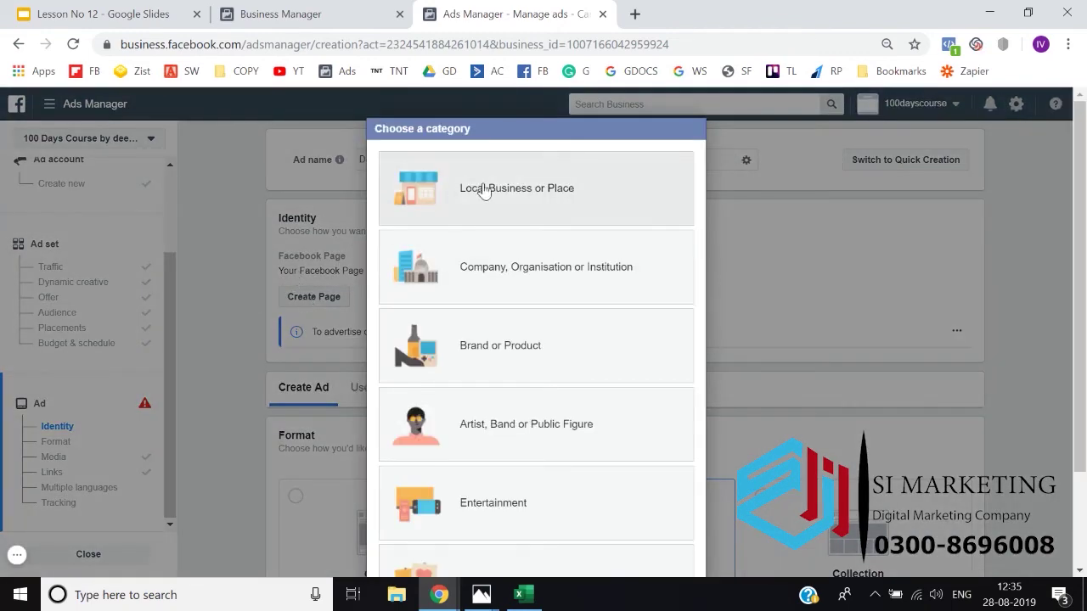
scroll(504, 382, down, 2)
scroll(506, 383, up, 2)
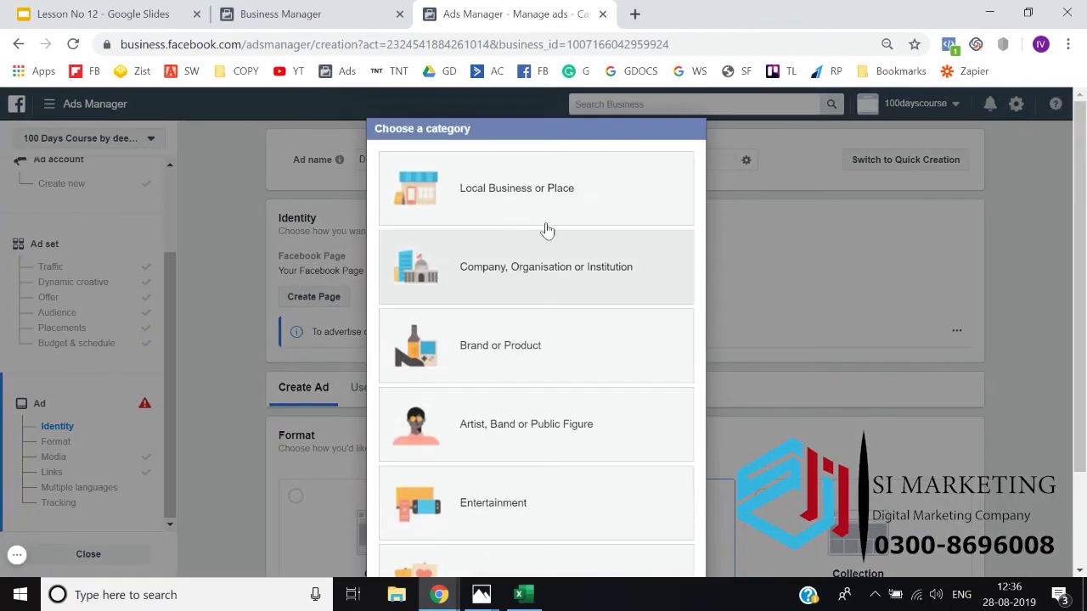
click(552, 206)
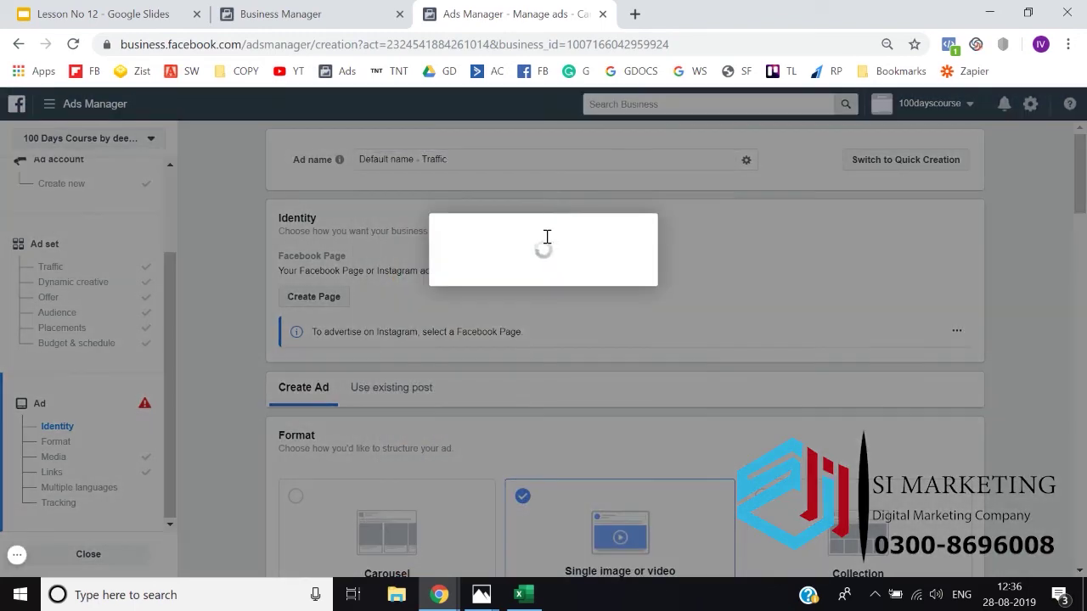
Step: Name the Page "Dummy Page", set its category to Advertising/marketing, and try to create it without an address
click(552, 174)
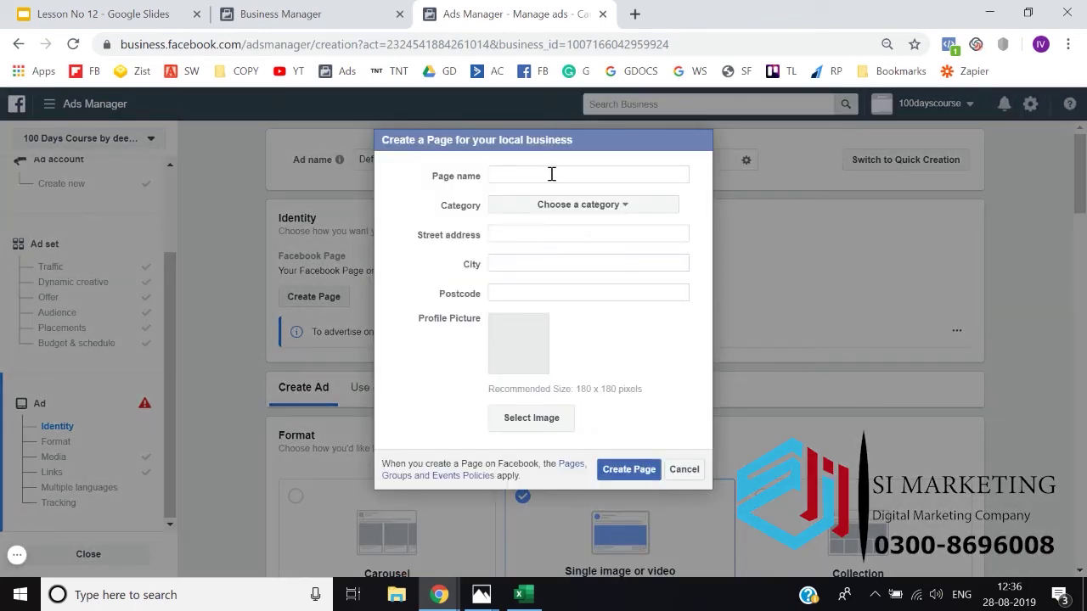
text(Dummy Page)
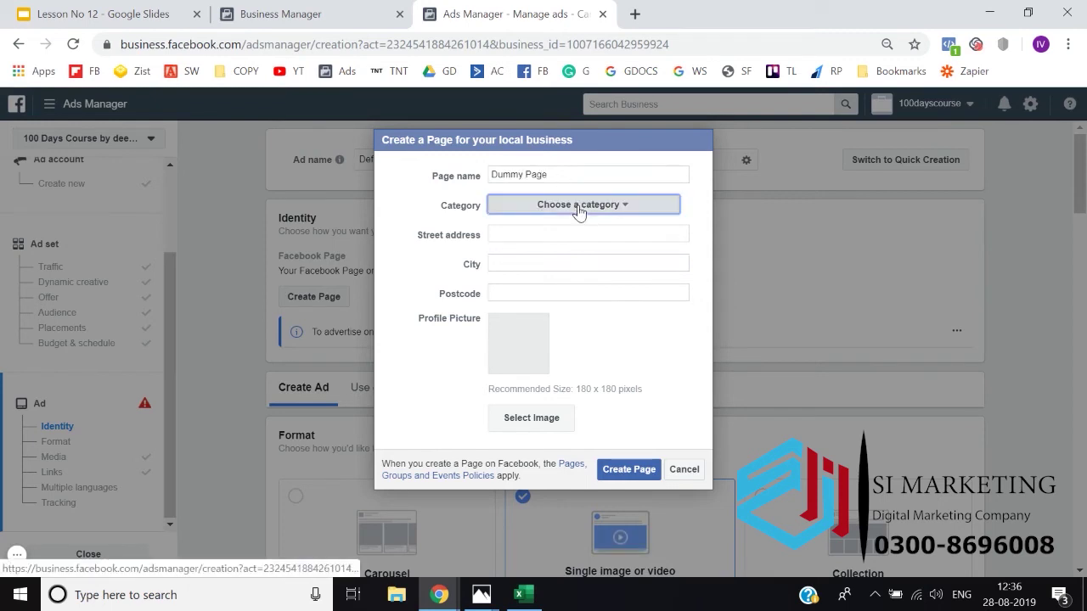
click(578, 207)
click(573, 246)
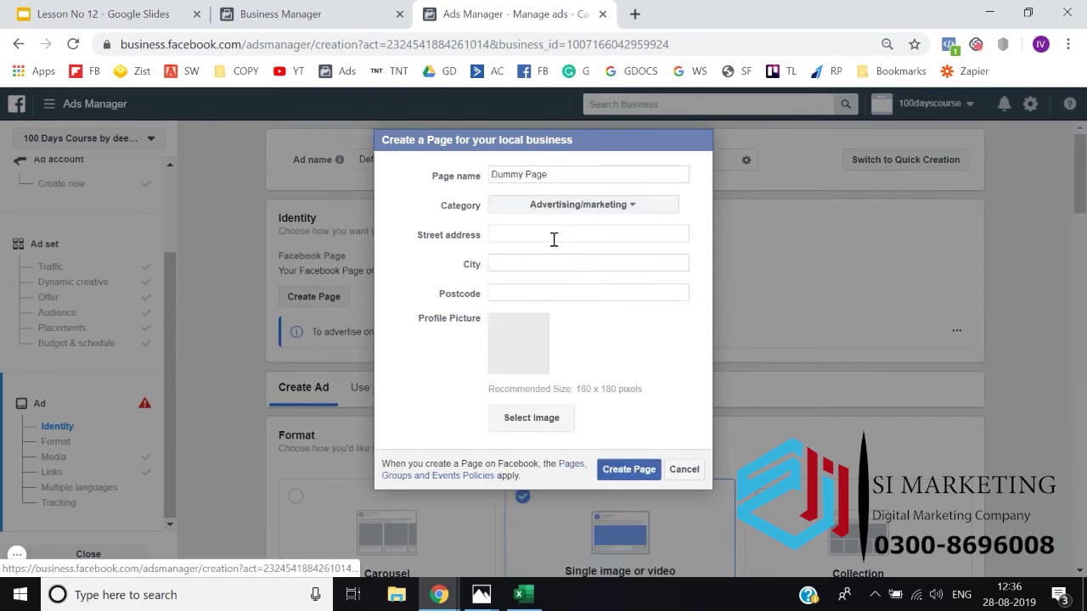
click(554, 239)
click(636, 476)
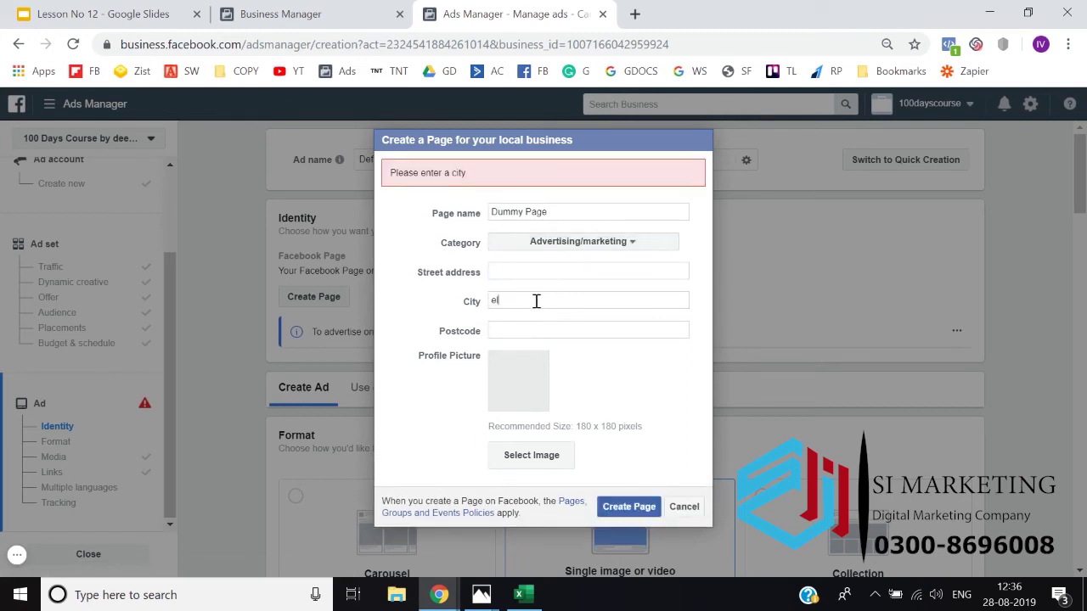
Step: Set the Page's city to Delhi, India and try to create the Page again
click(536, 302)
text(Delhi)
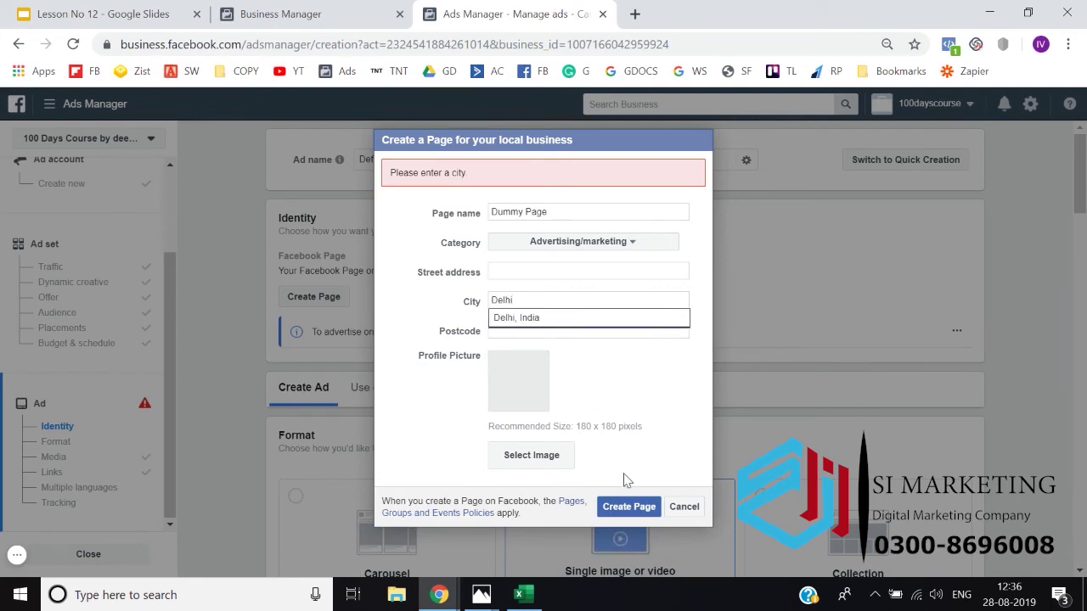
click(543, 321)
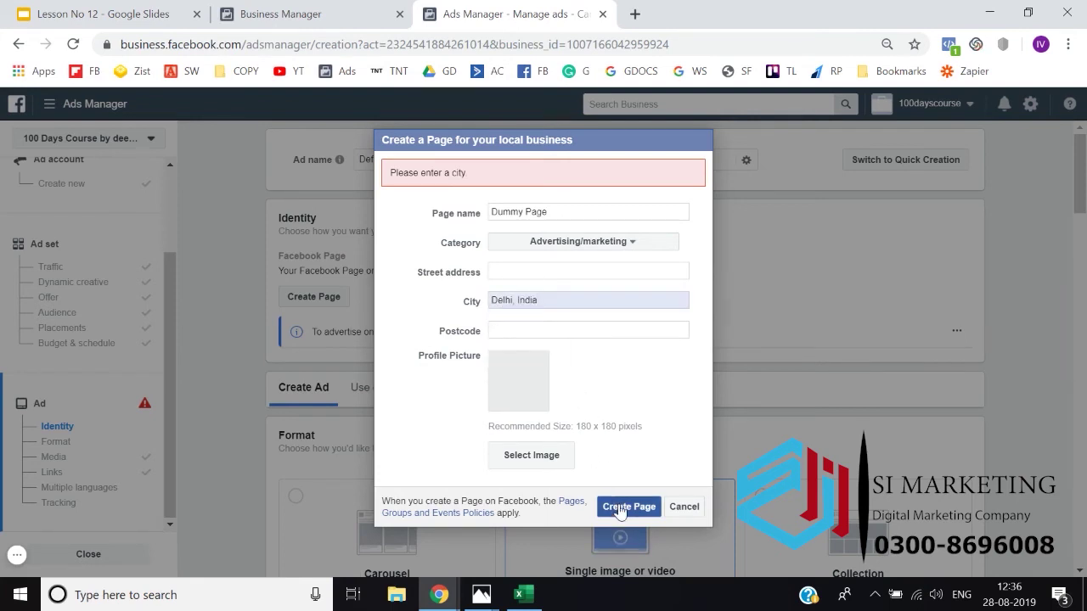
click(620, 508)
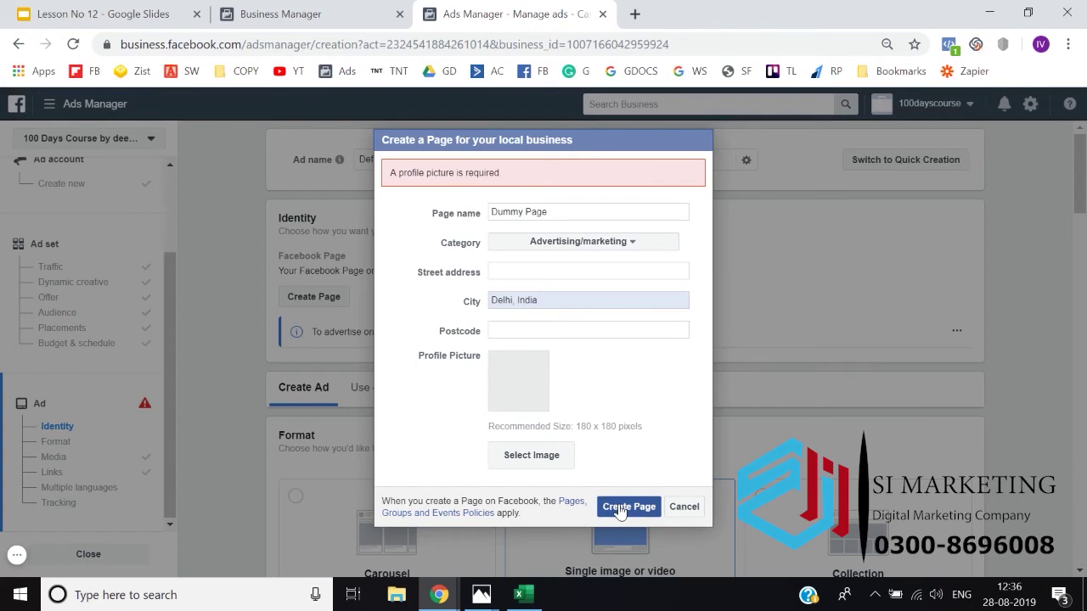
click(514, 455)
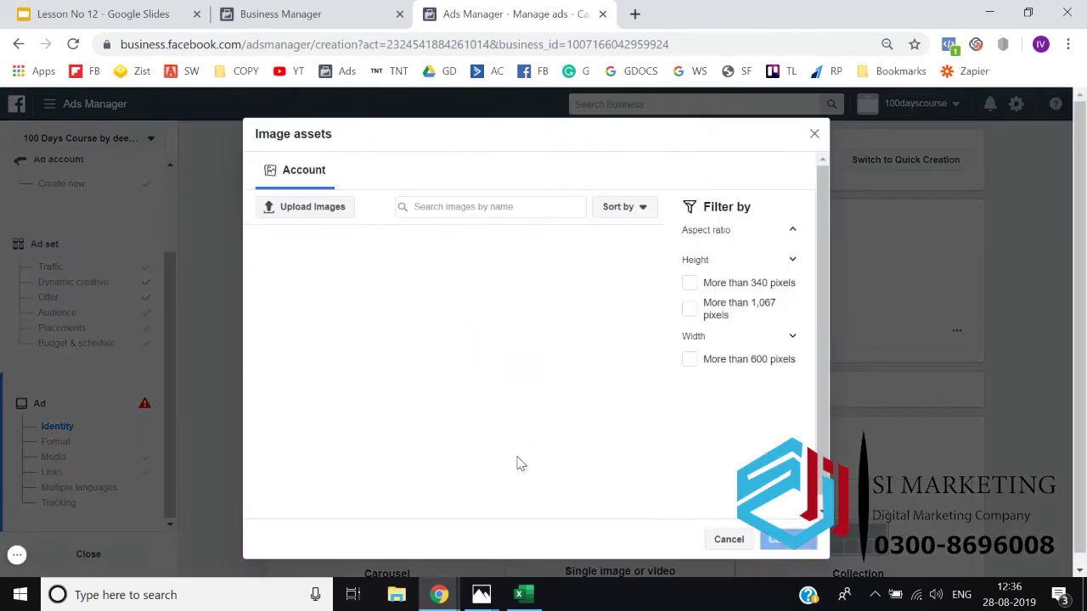
click(333, 214)
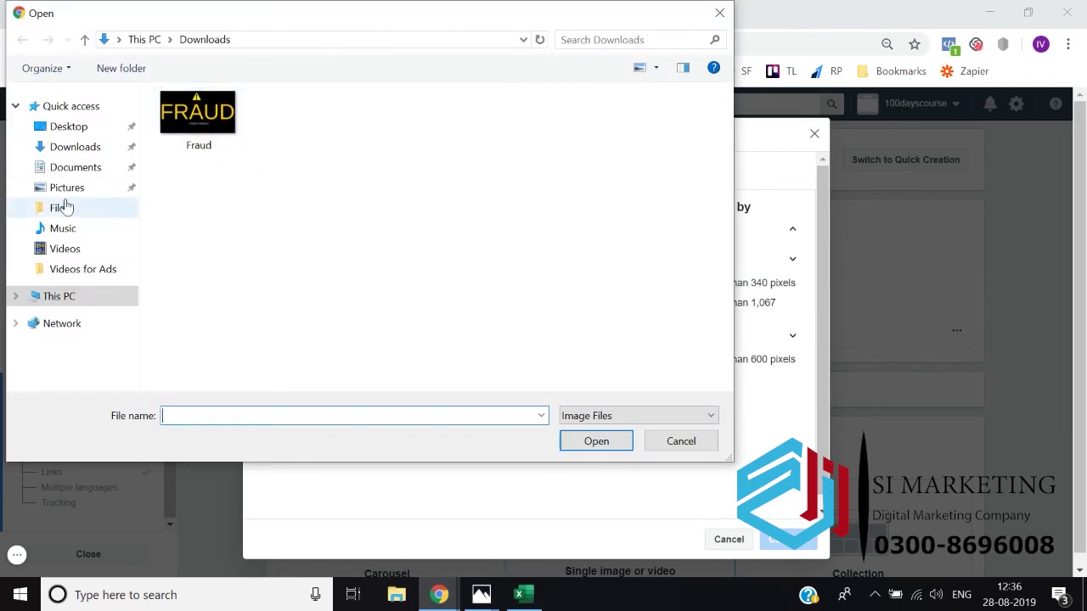
click(70, 129)
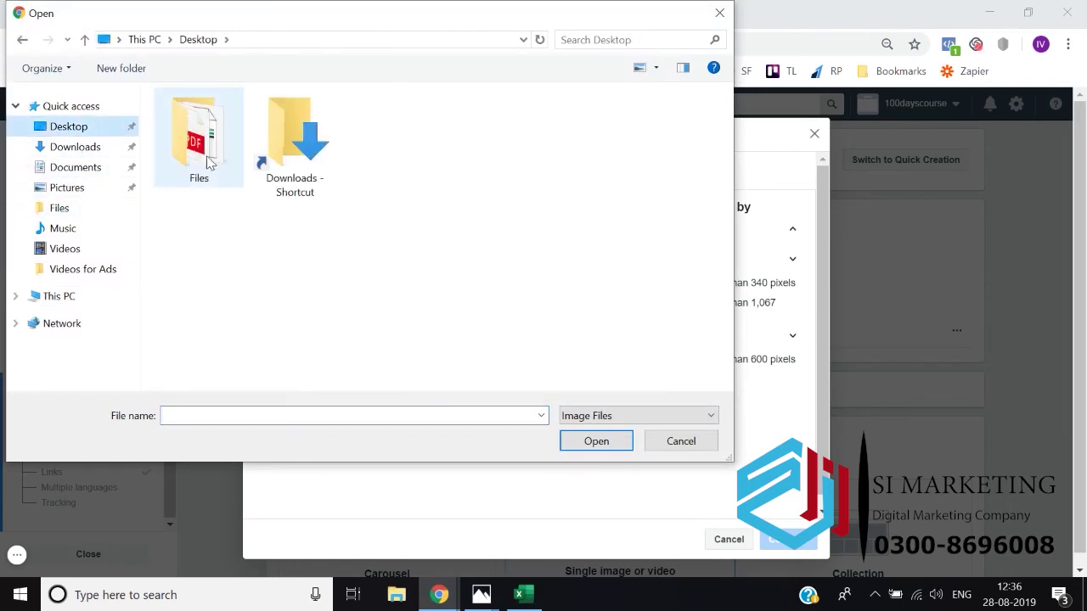
double_click(213, 163)
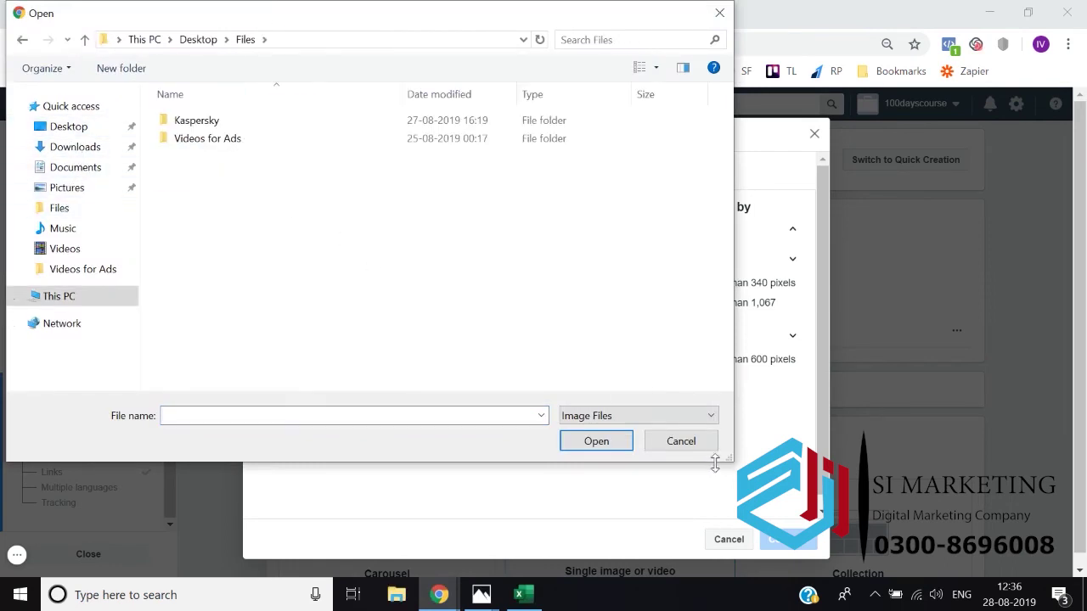
click(680, 442)
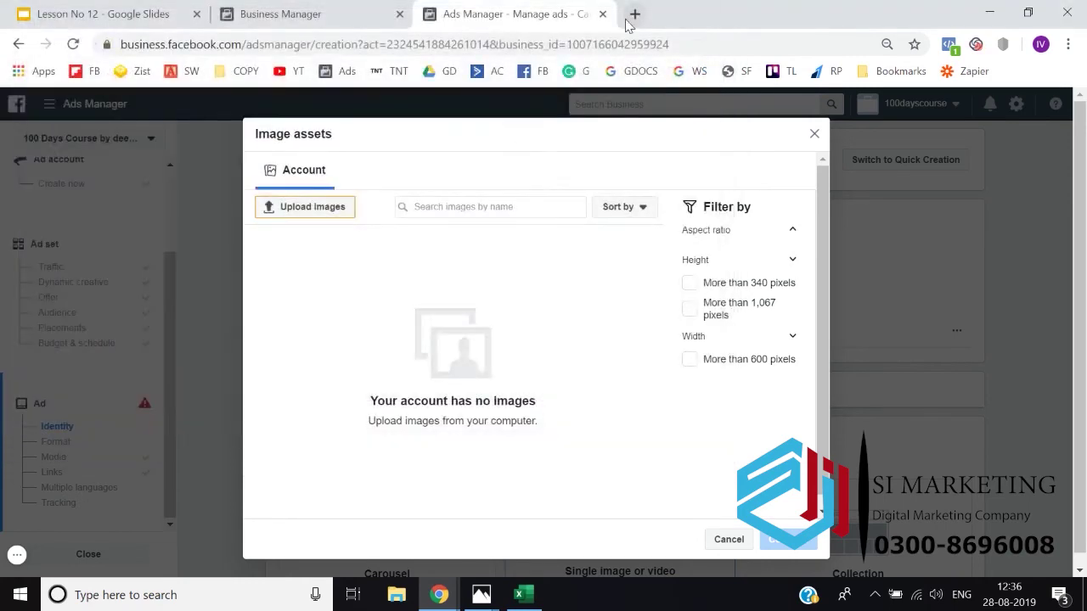
Step: Search Google Images for "digital marketing" in a new tab and open the digitalmarketer.com result
click(634, 15)
text(digital )
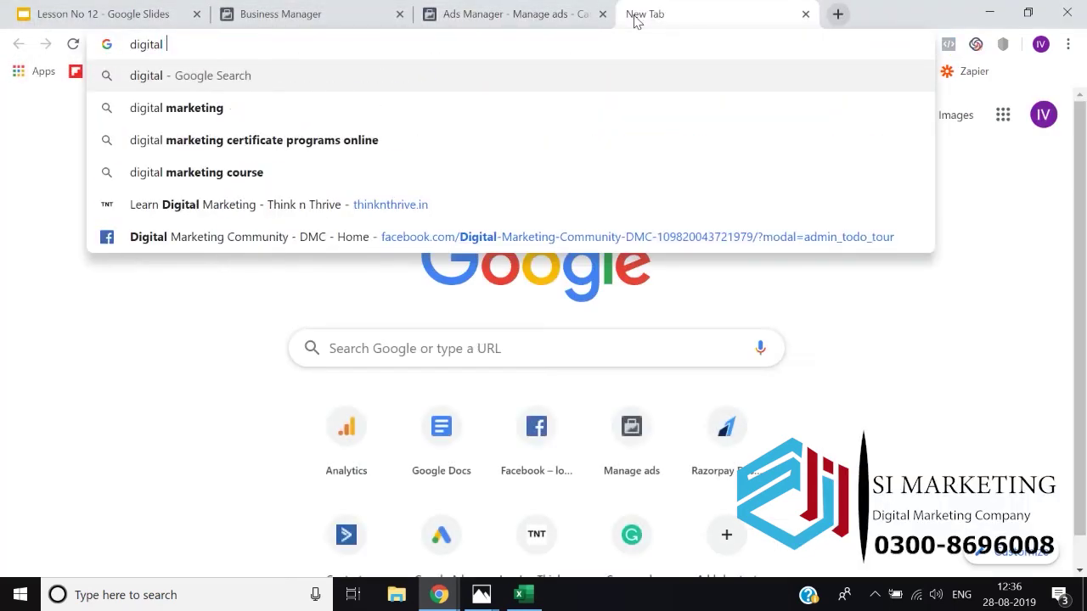
text(marke)
key(Return)
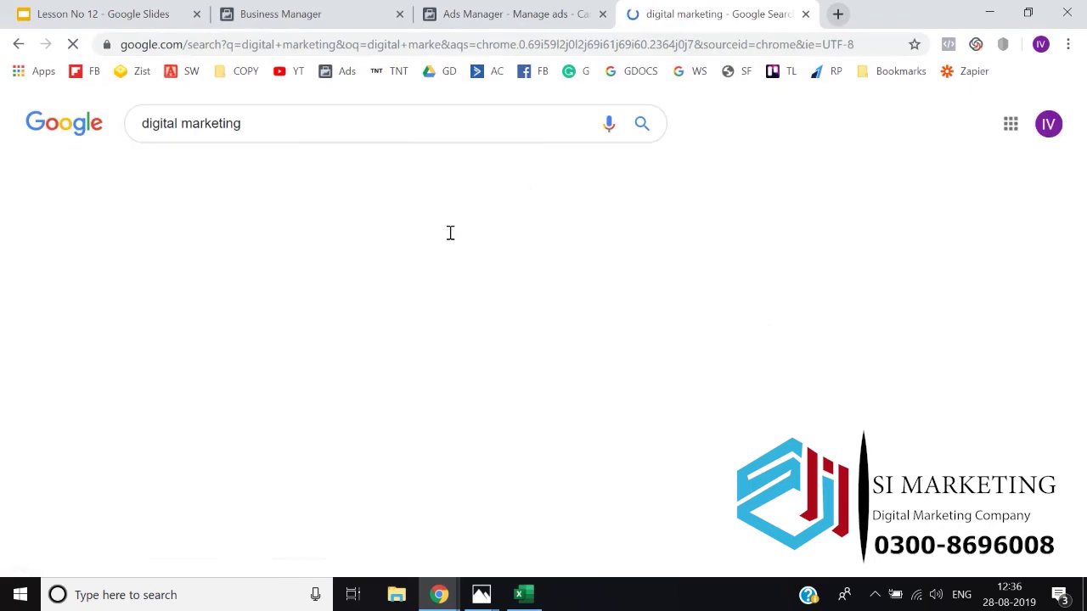
click(227, 172)
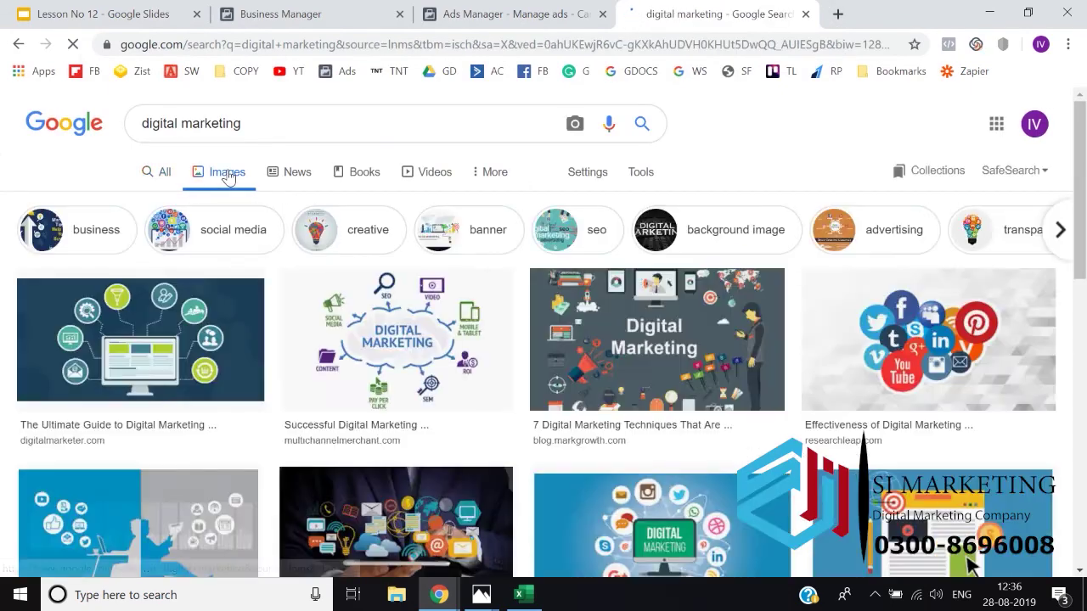
click(167, 282)
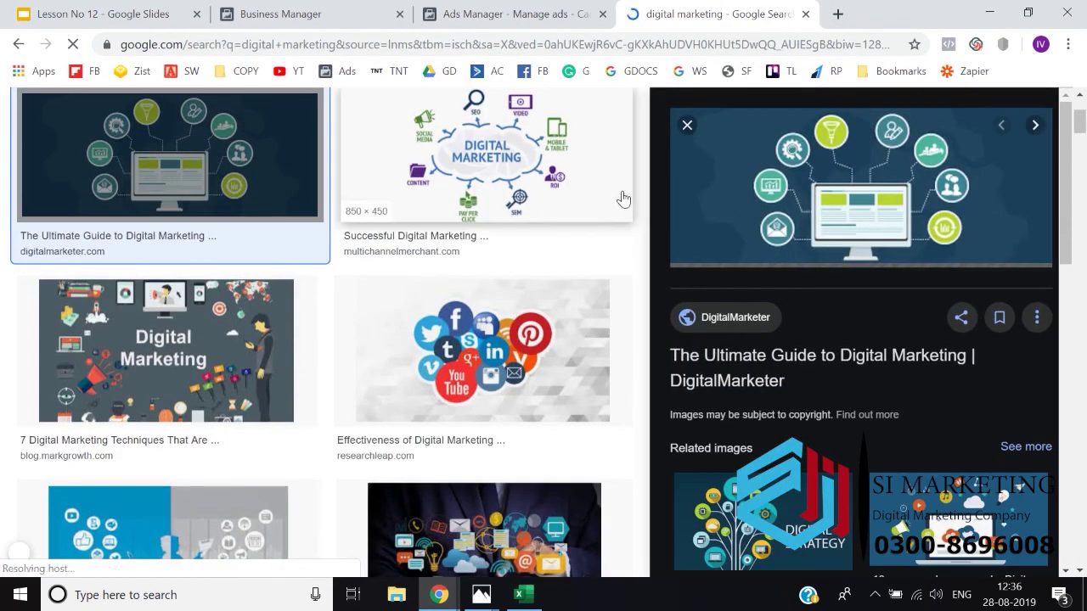
Step: Save the previewed digital marketing image to the Desktop as a PNG named 1, and return to Ads Manager
right_click(746, 170)
click(806, 331)
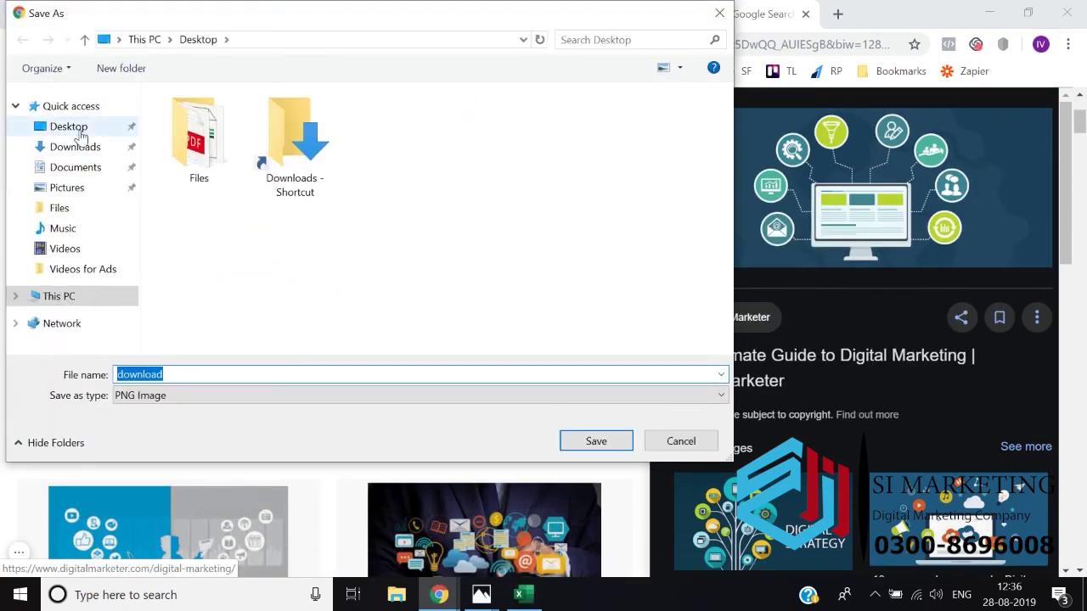
click(77, 128)
double_click(185, 374)
text(1)
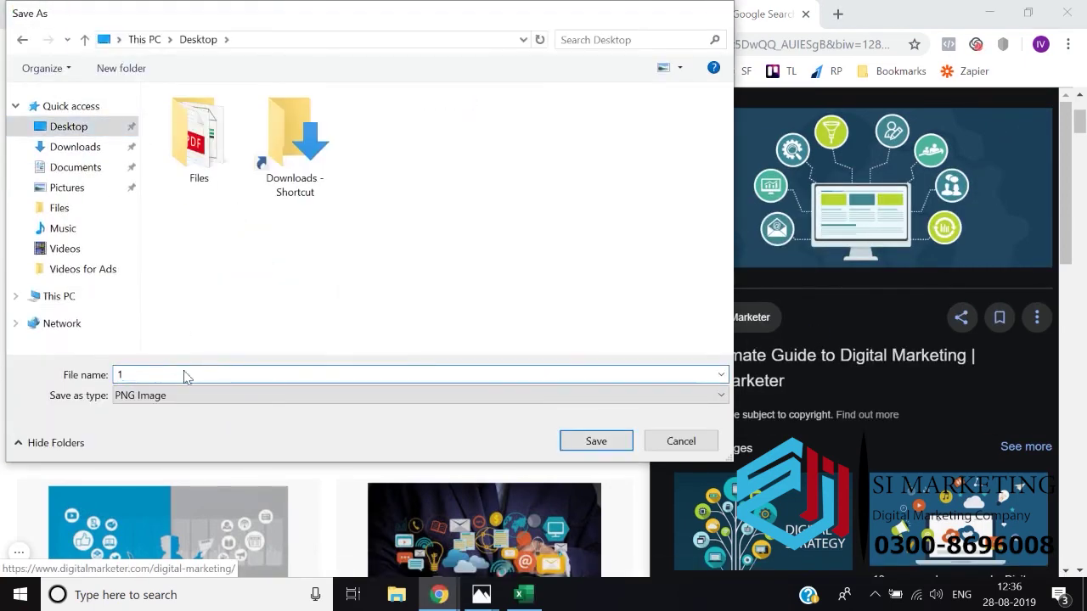
key(Return)
key(ctrl+shift+Tab)
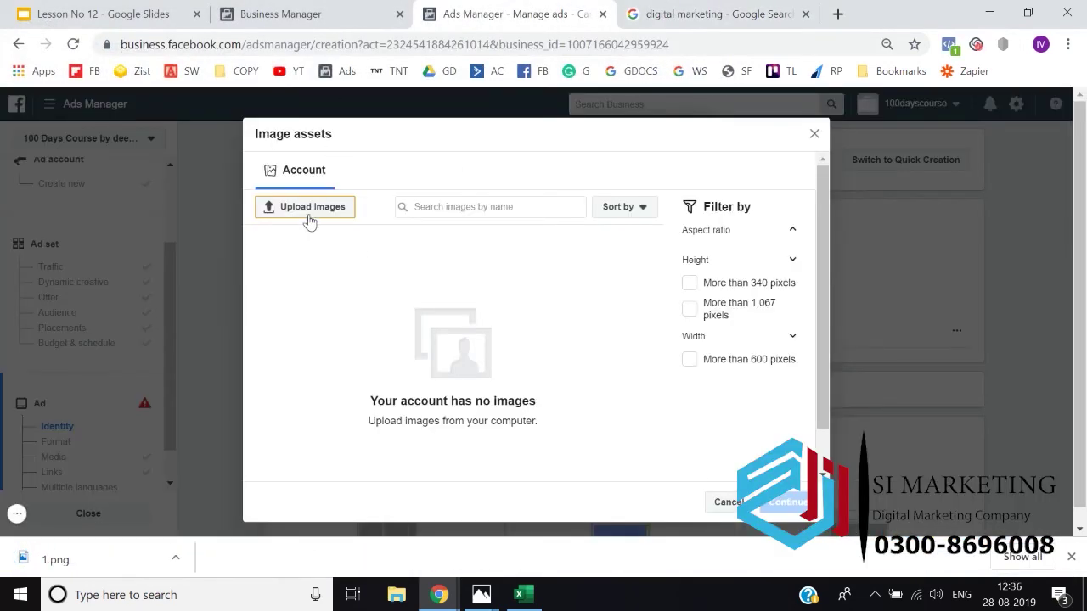
Step: Try to upload image 1 from the Desktop to the account's image assets, repeating the upload once
click(310, 219)
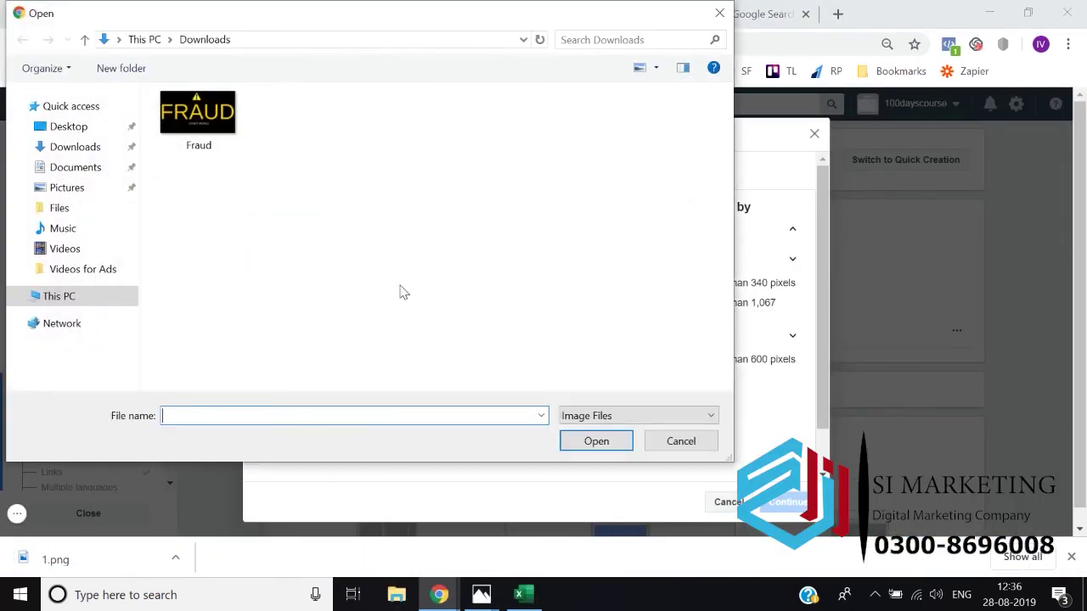
click(89, 129)
double_click(297, 168)
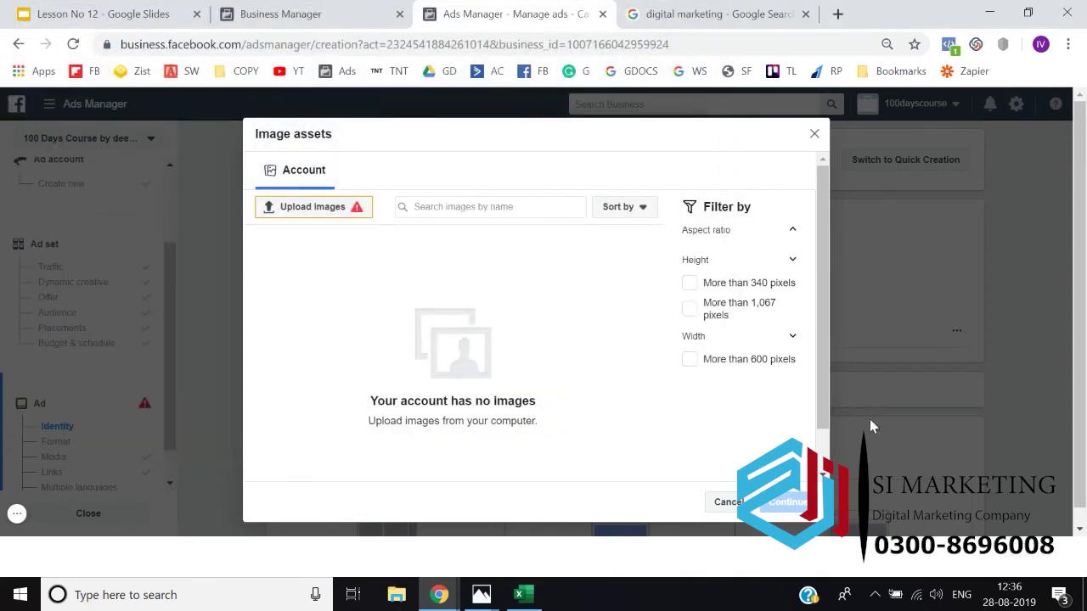
click(1070, 559)
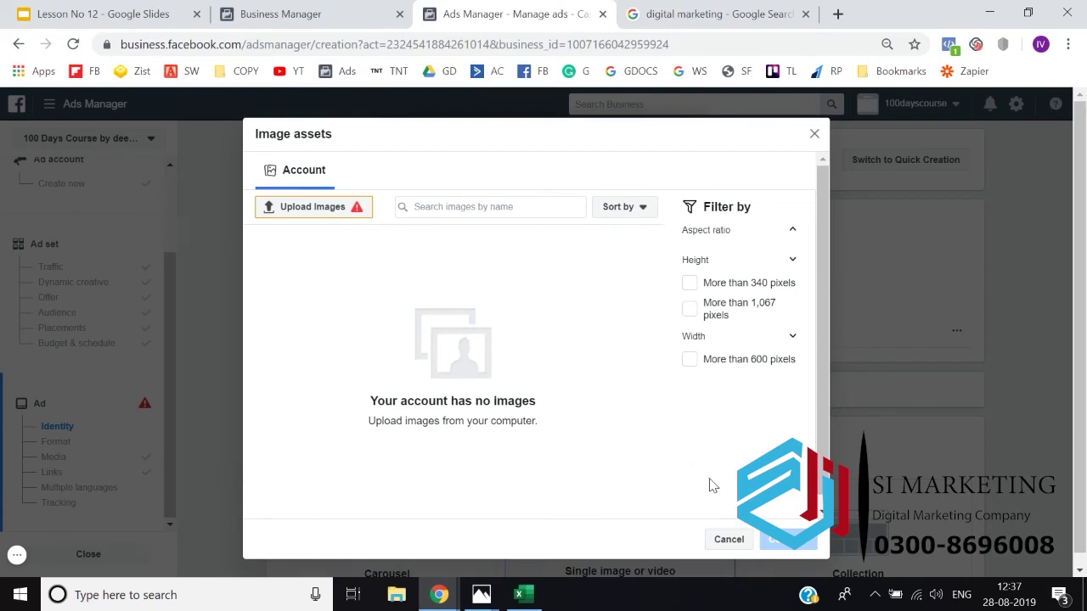
click(346, 207)
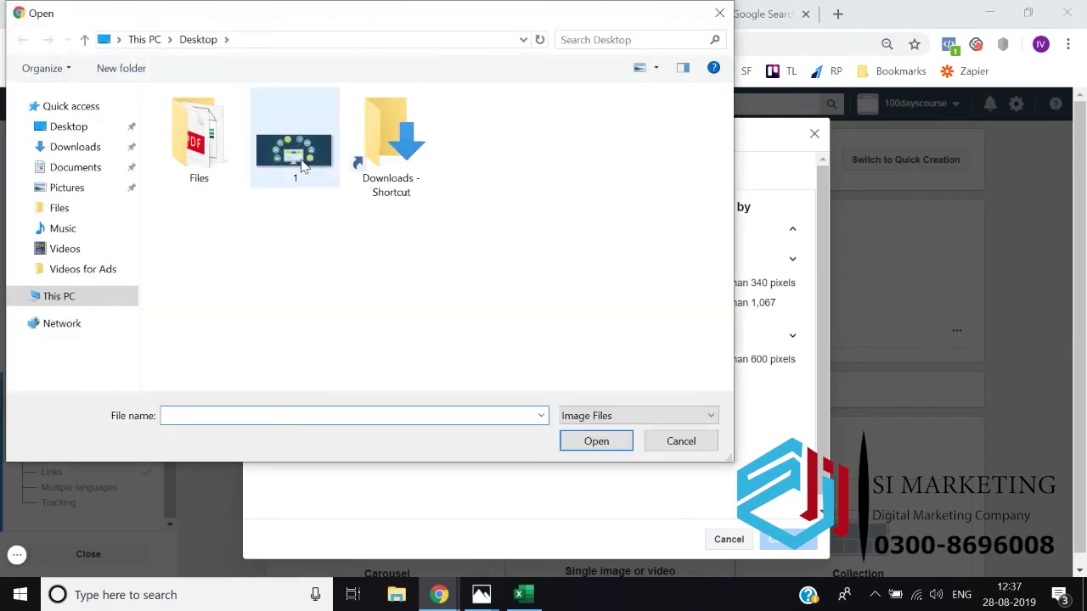
double_click(291, 151)
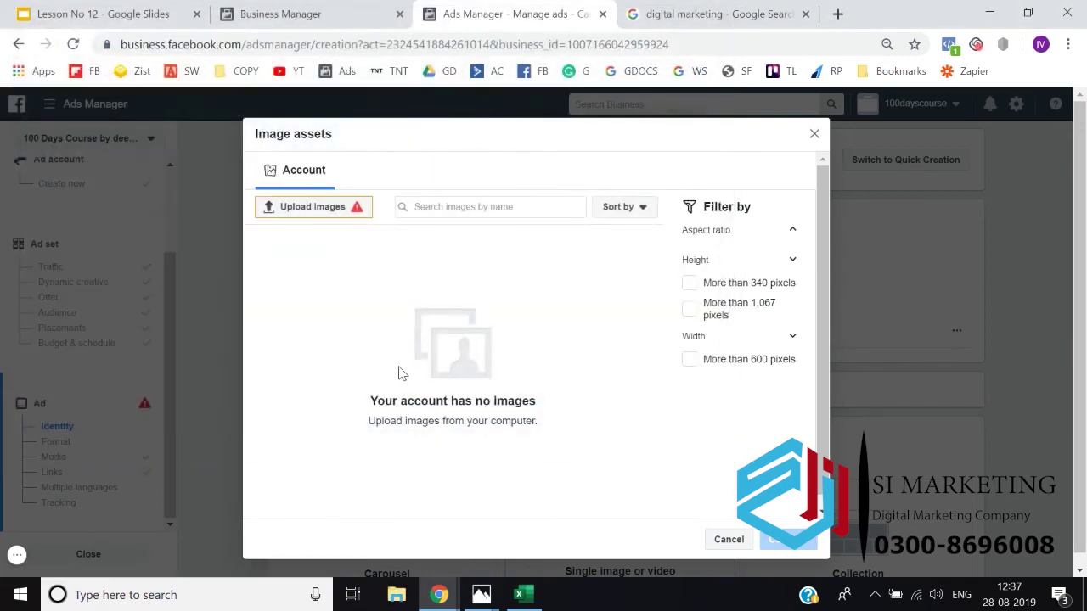
Step: Try the height and width filters on the account's images, clear them, and close the image assets
click(690, 284)
click(691, 311)
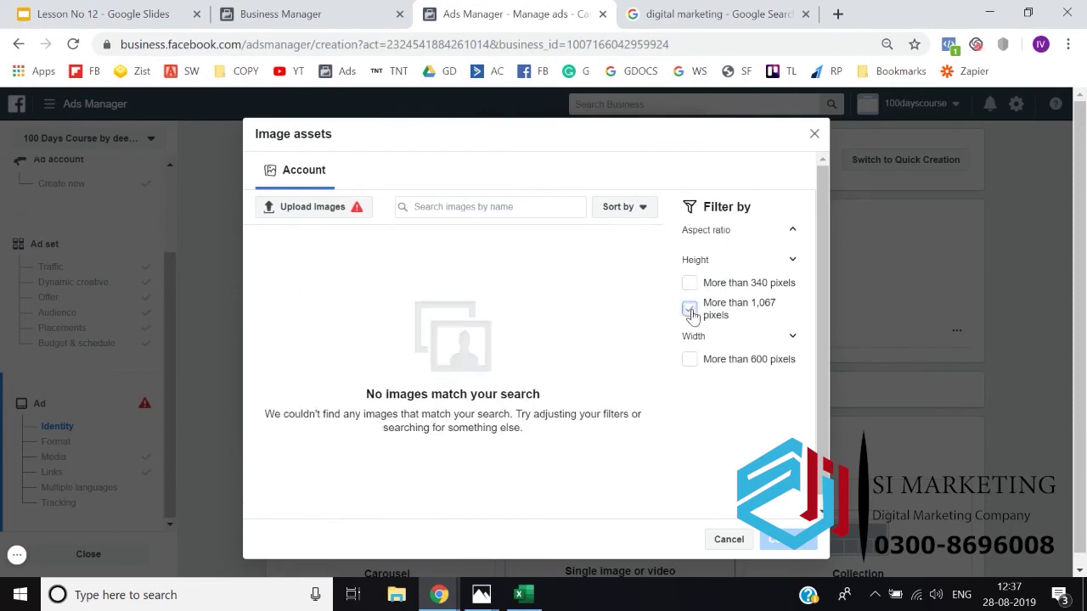
click(691, 311)
click(690, 361)
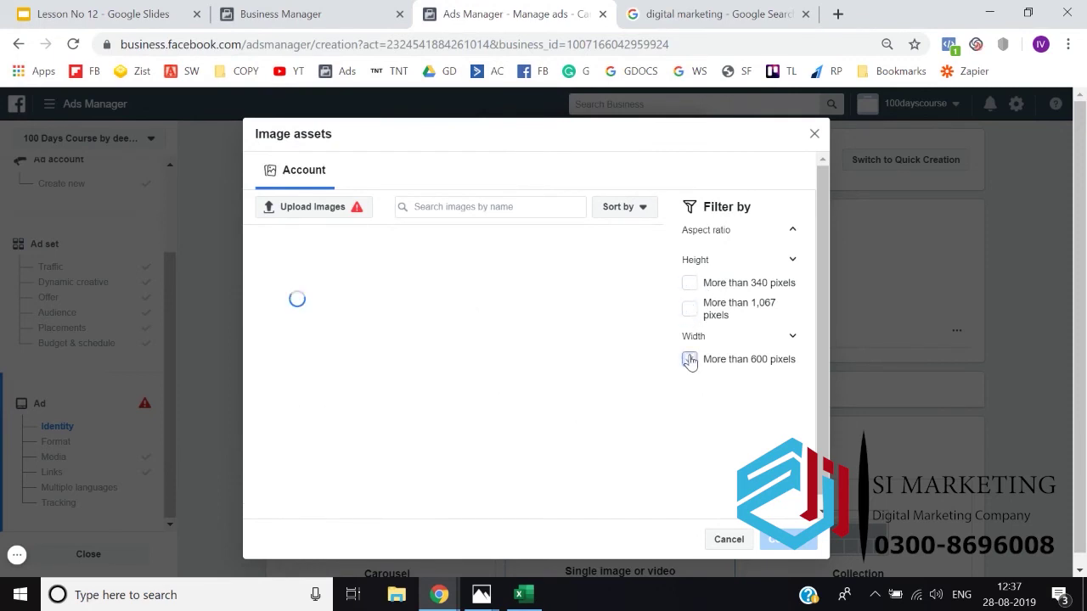
click(690, 360)
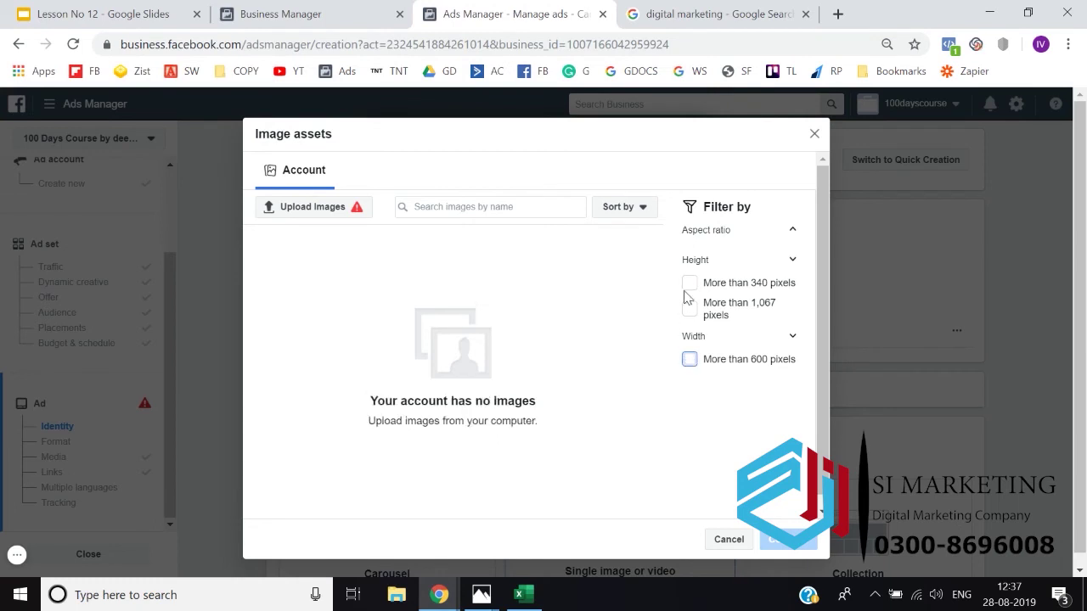
click(689, 283)
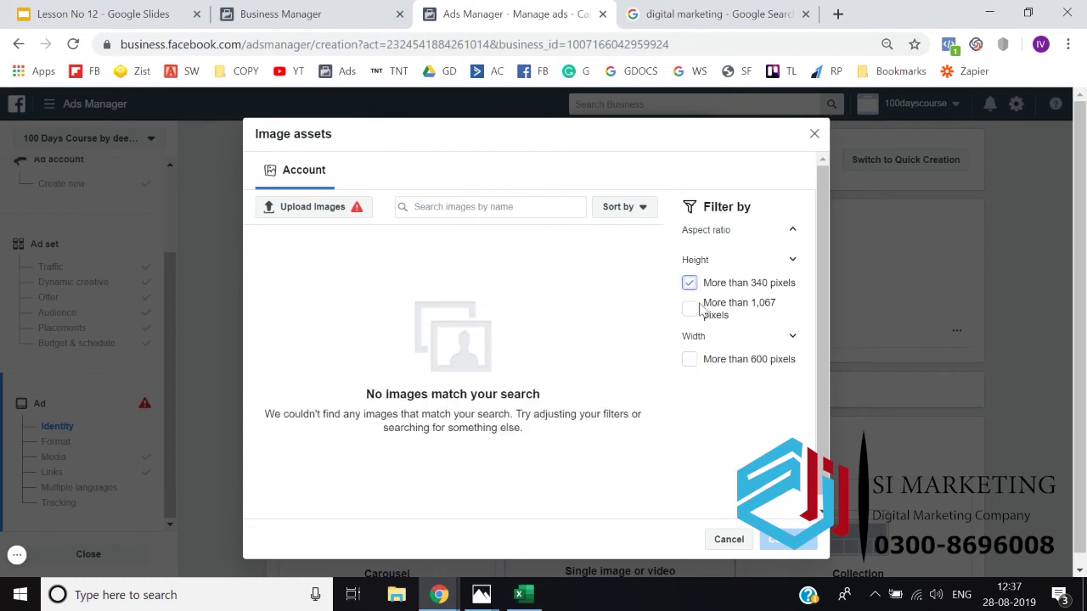
click(690, 285)
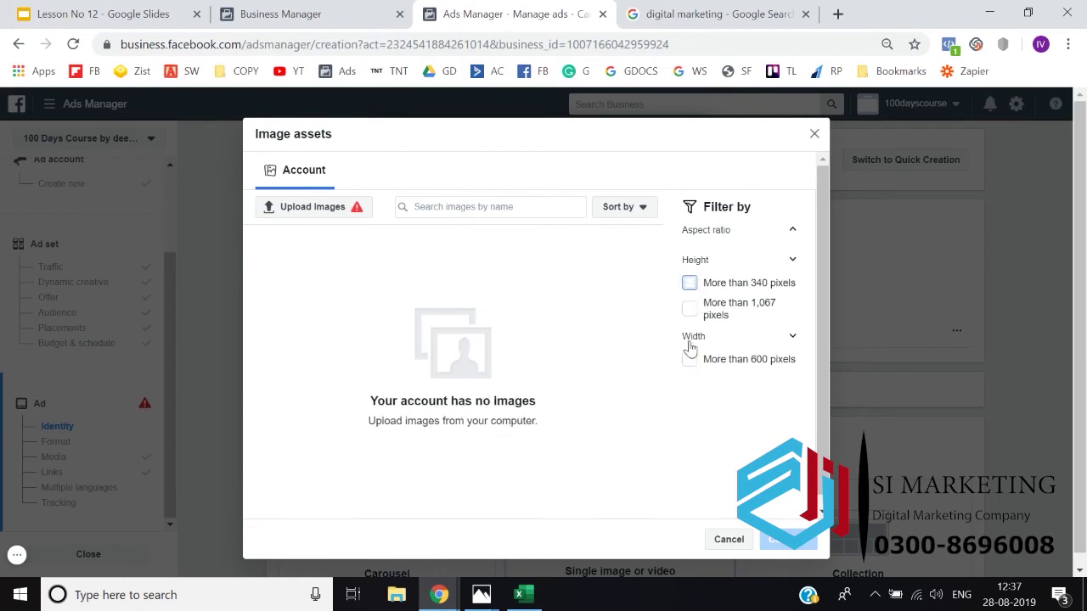
click(688, 363)
click(688, 364)
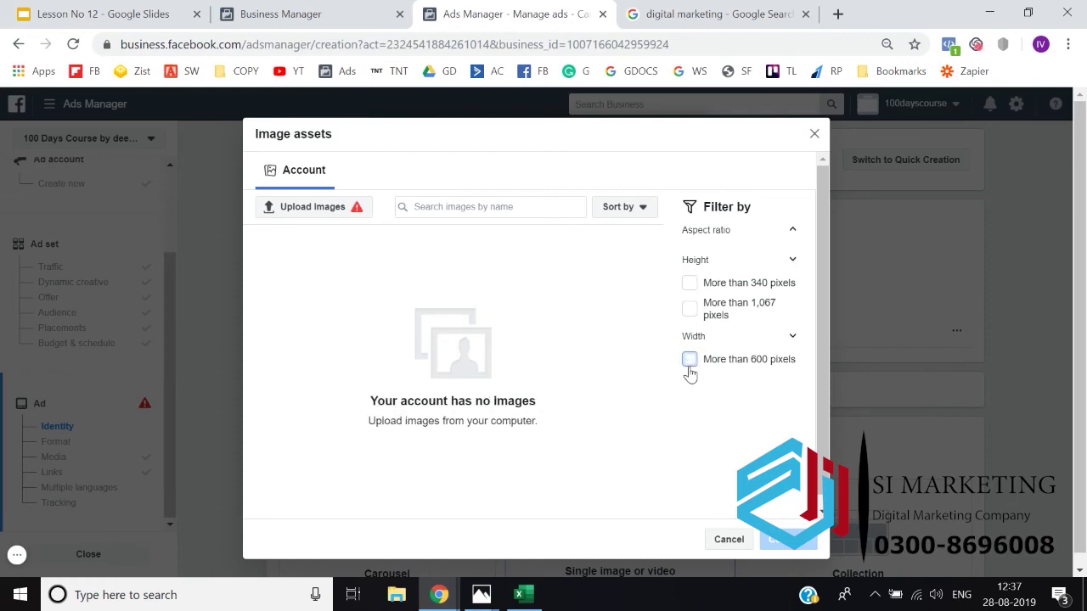
click(813, 136)
Step: Switch to the Google Images tab and open canva.com there
click(730, 12)
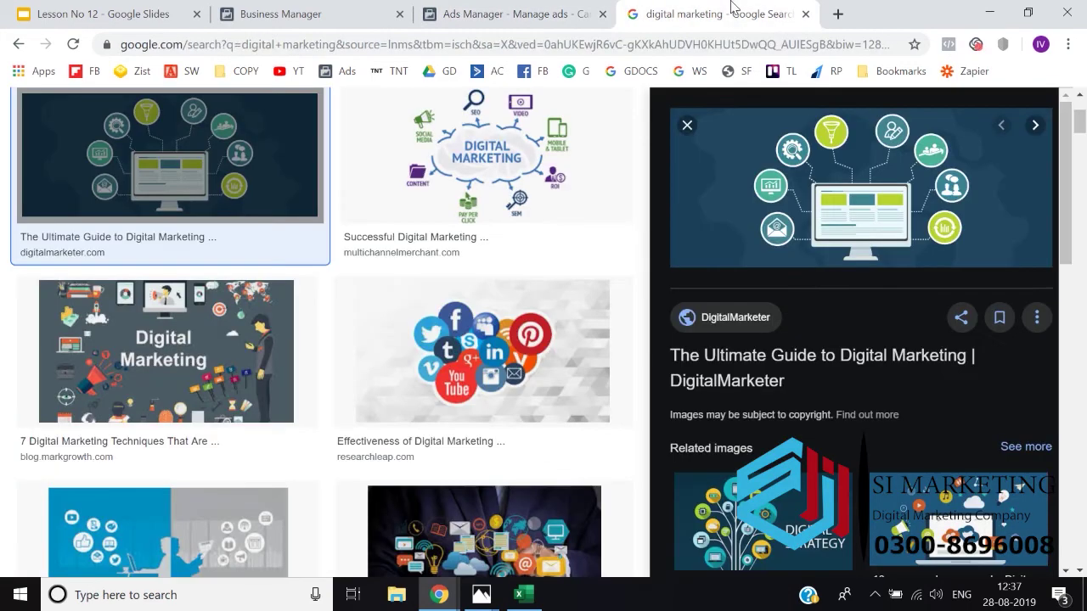
click(712, 47)
text(canva)
key(Return)
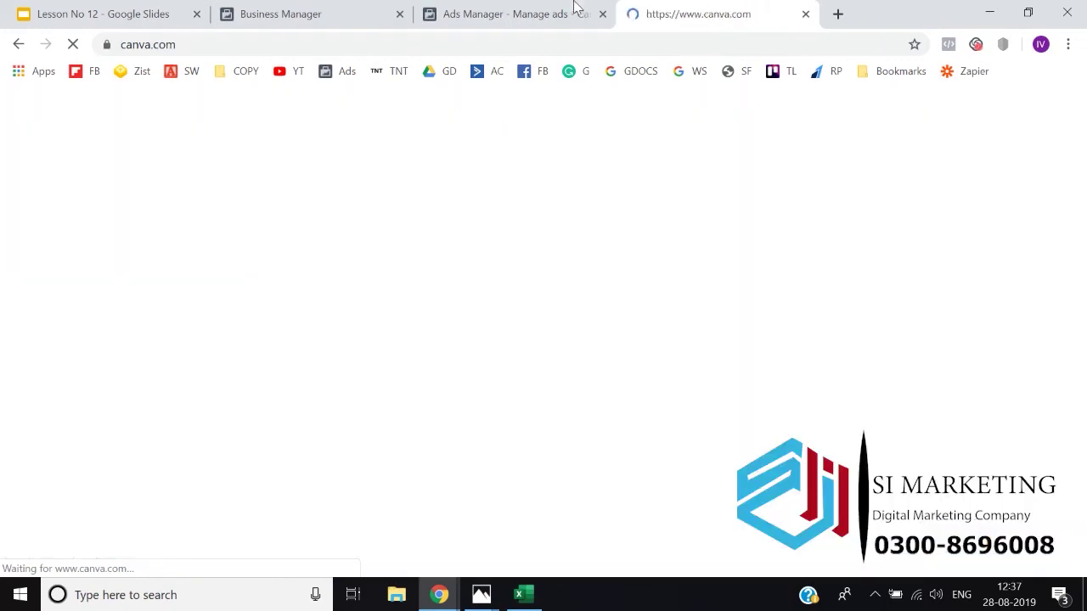
Step: Create a new custom-size design of 180 × 180 px in Canva
click(575, 10)
click(705, 12)
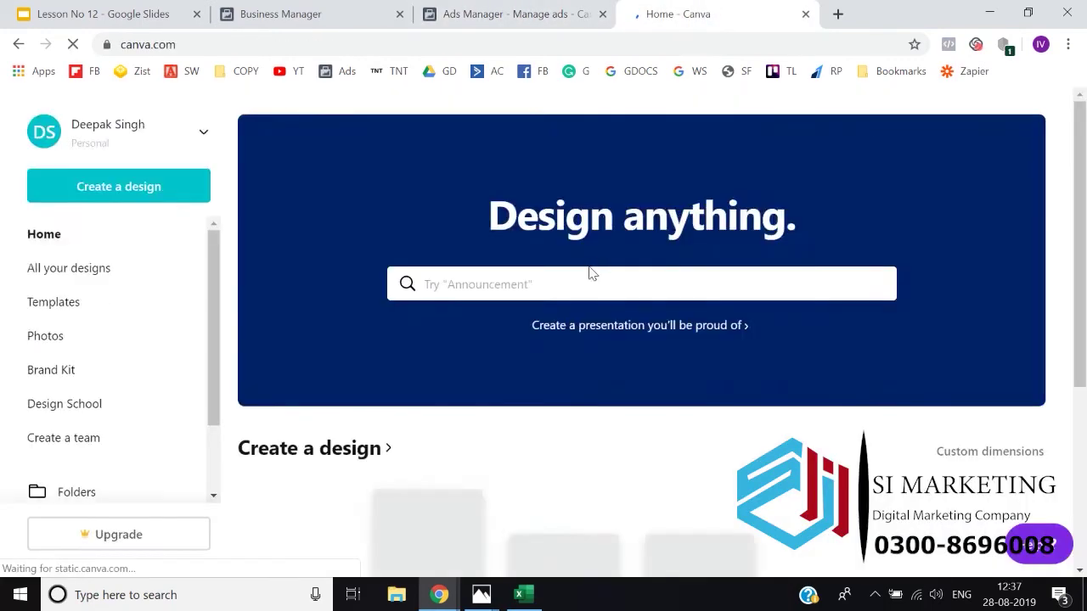
click(592, 273)
scroll(274, 395, down, 1)
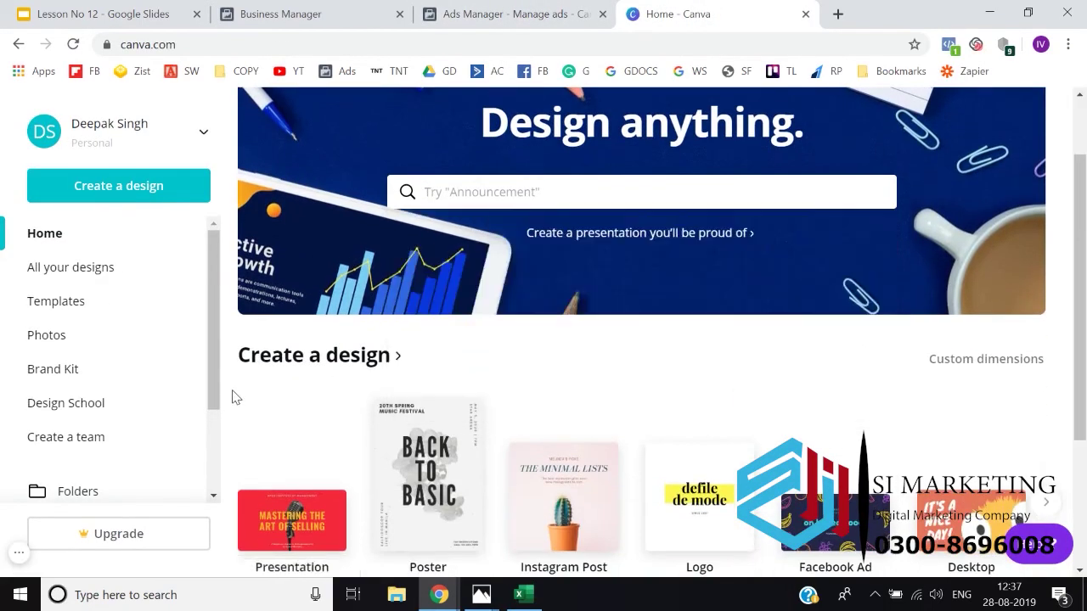
scroll(235, 398, down, 4)
scroll(236, 397, up, 5)
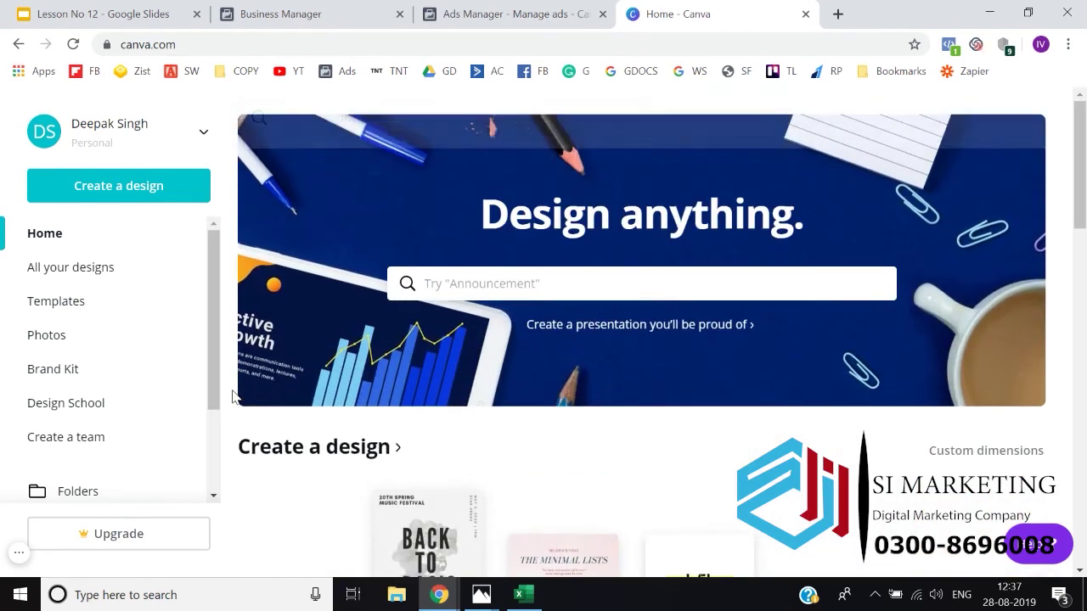
click(74, 187)
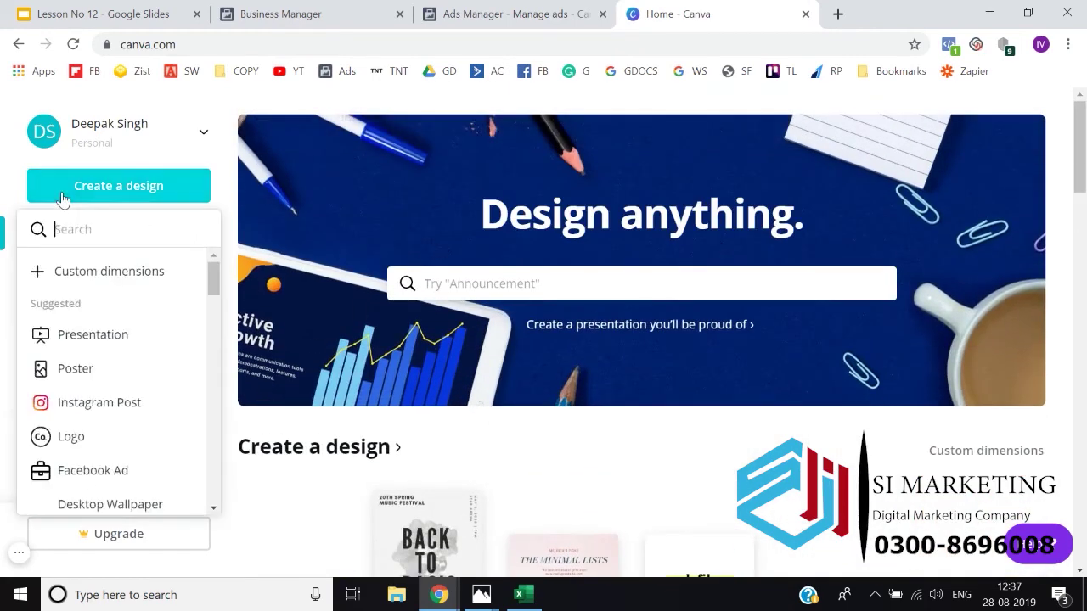
click(92, 273)
text(180)
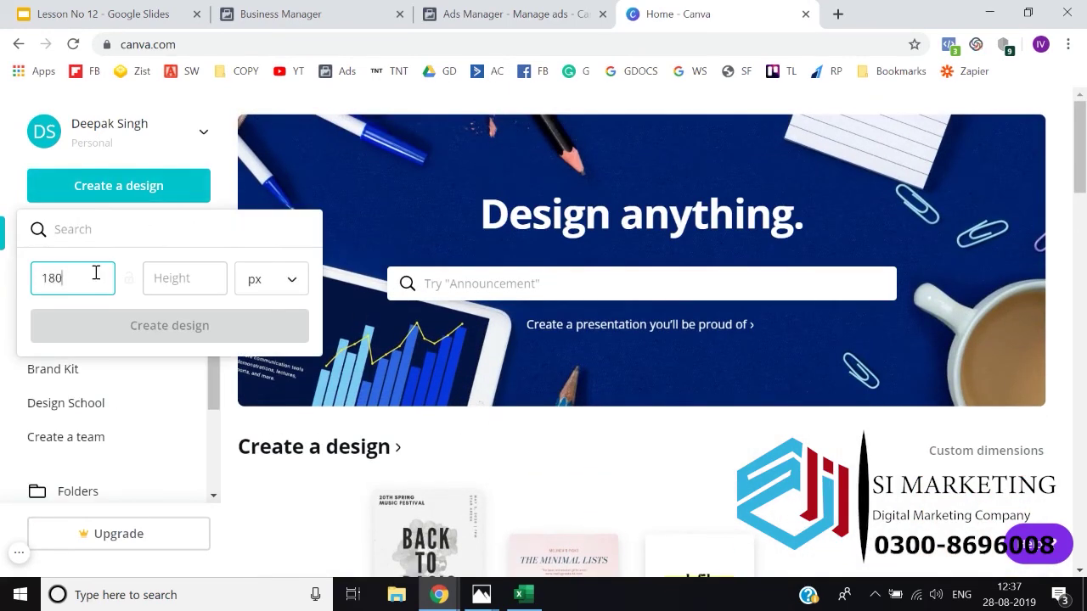
key(Tab)
text(180)
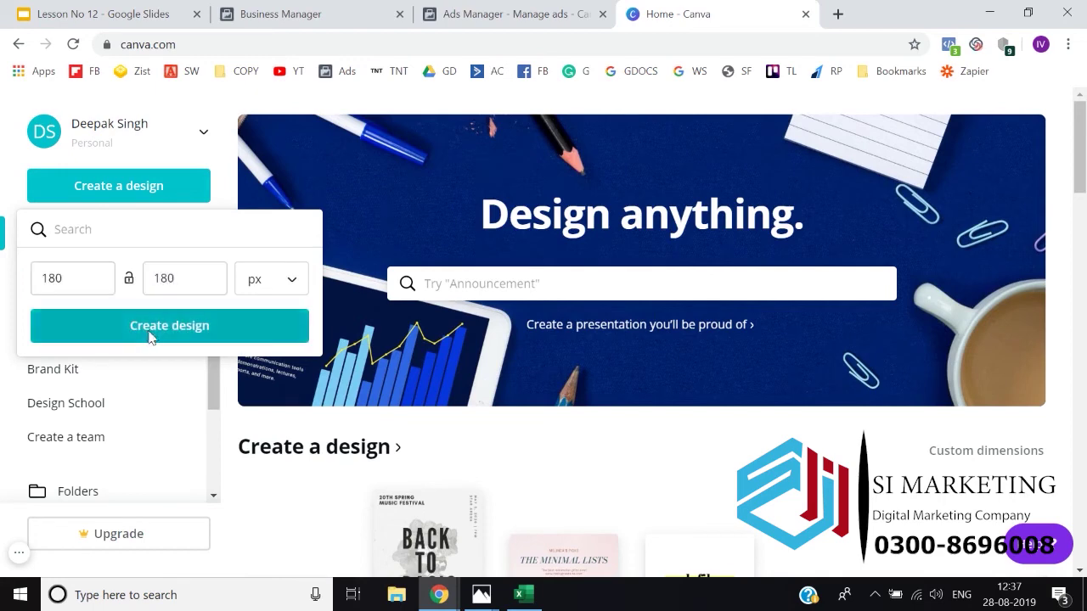
click(151, 336)
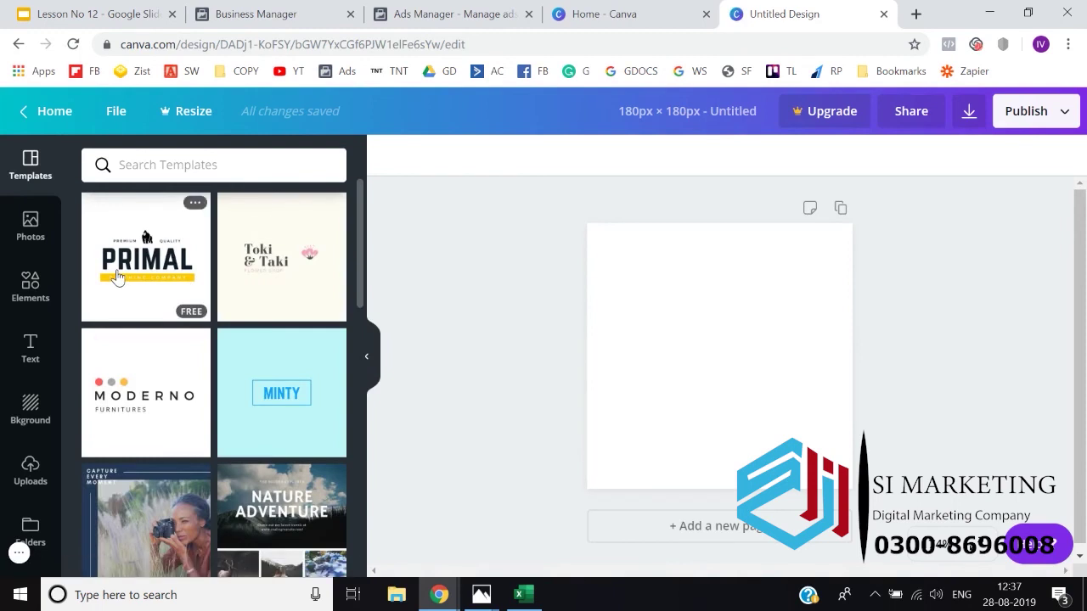
Step: Apply the PRIMAL clothing company logo template to the blank design and download it as a PNG
click(116, 277)
click(1027, 111)
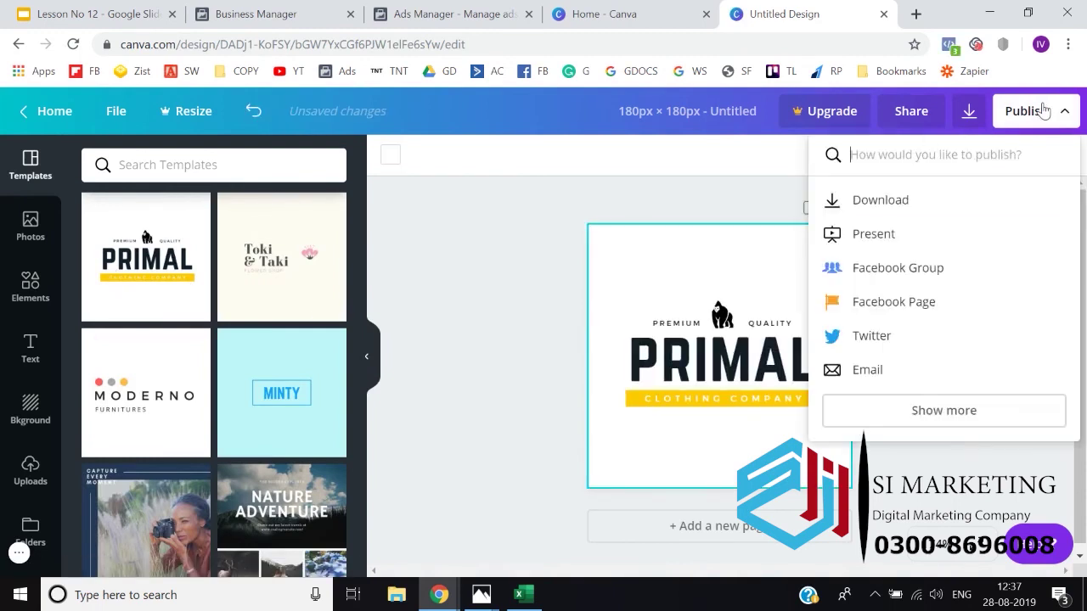
click(874, 199)
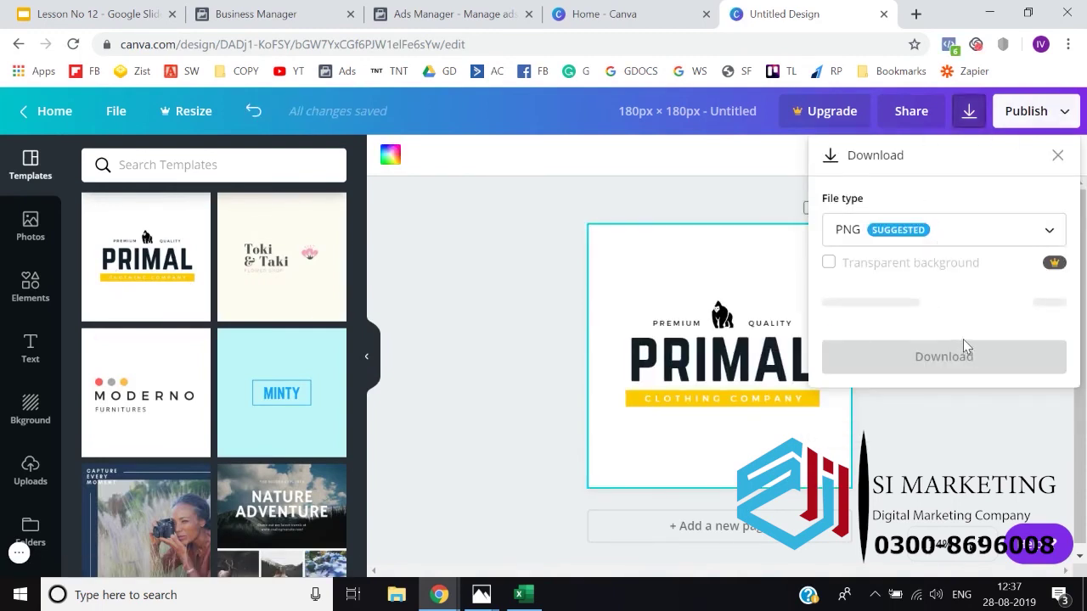
click(943, 316)
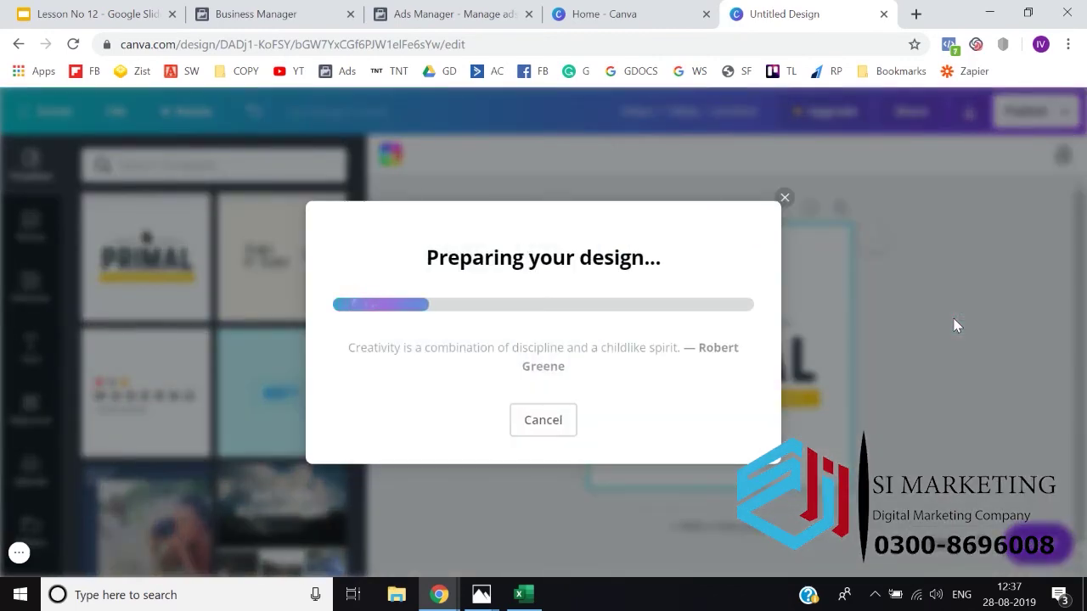
click(495, 10)
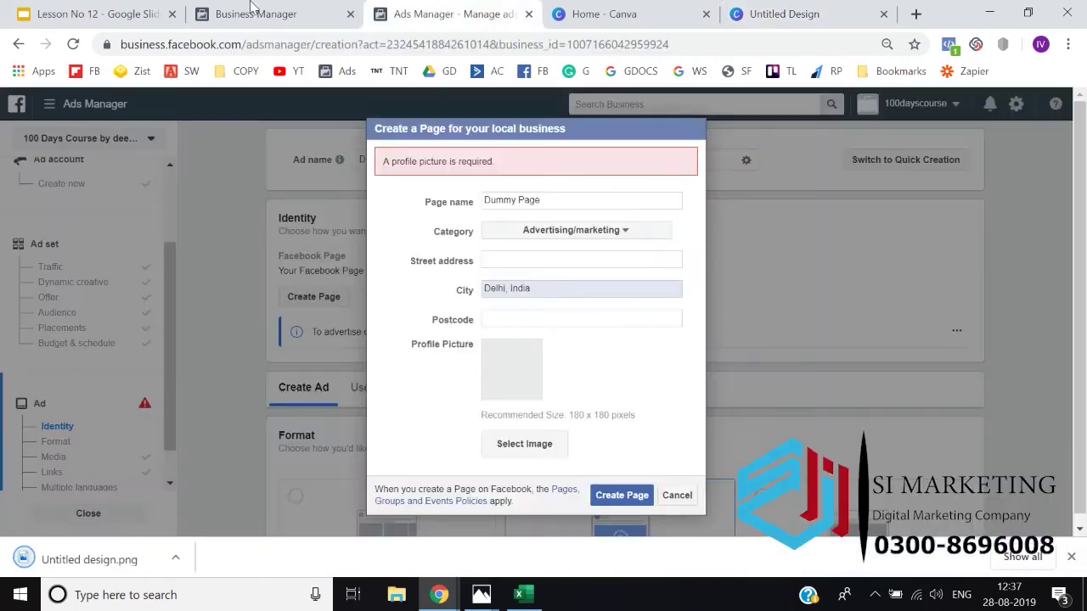
click(254, 10)
click(412, 12)
click(512, 454)
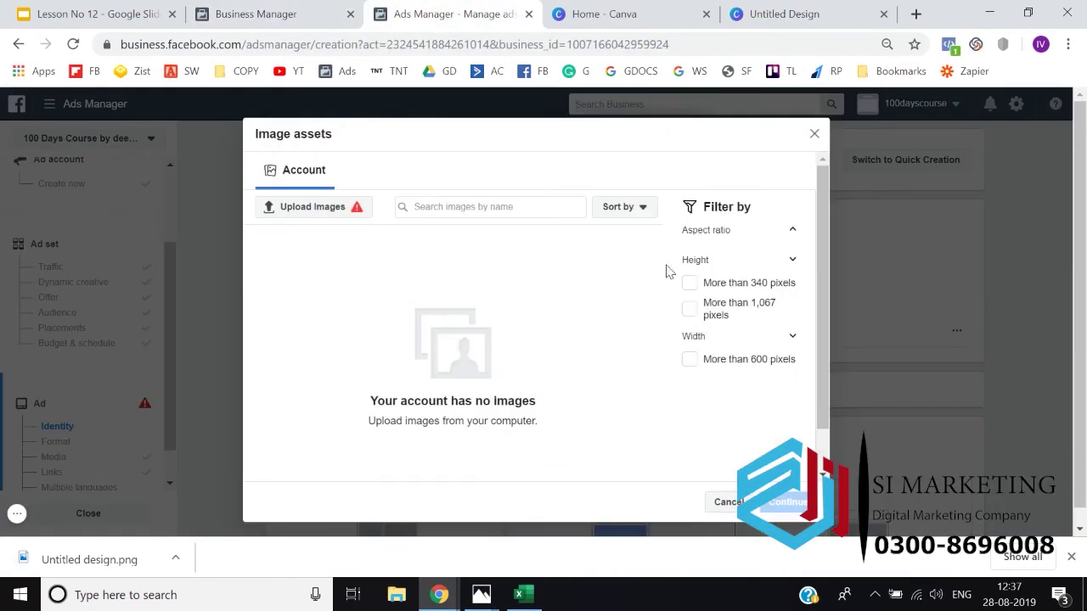
click(322, 212)
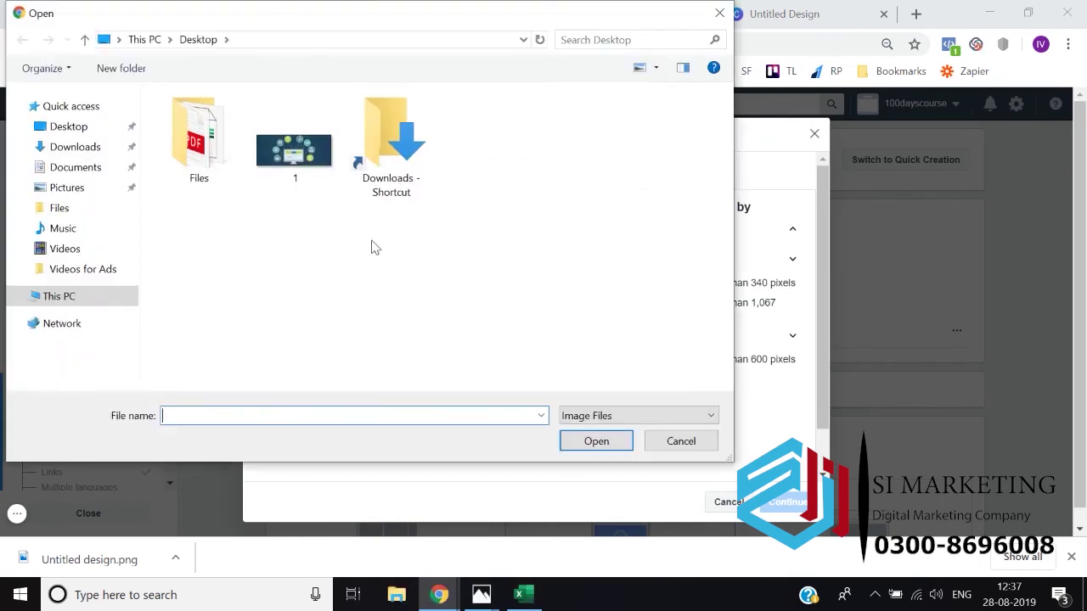
click(92, 156)
double_click(294, 149)
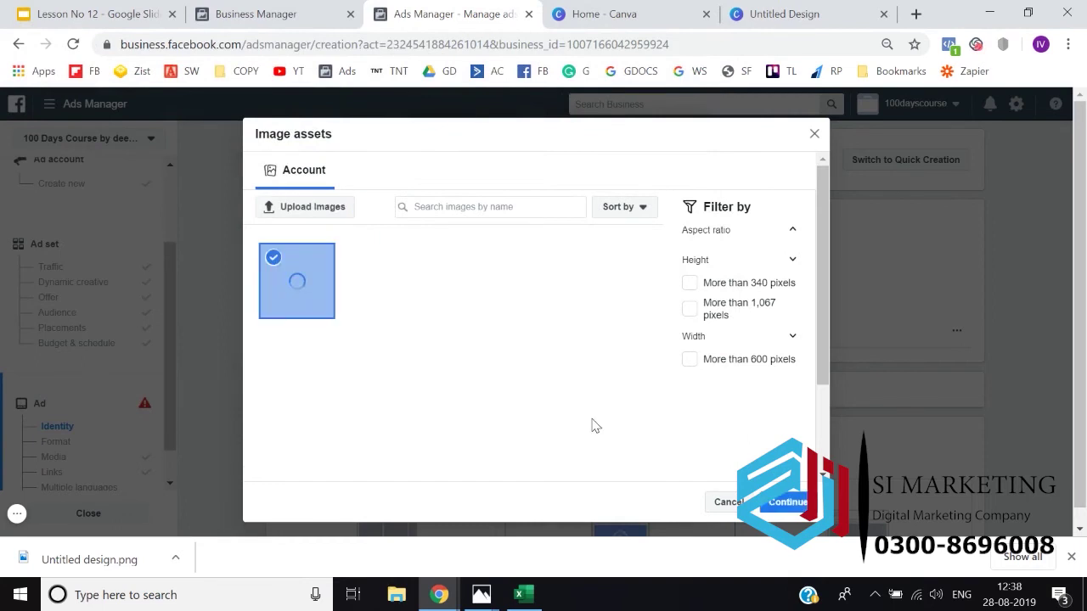
click(786, 503)
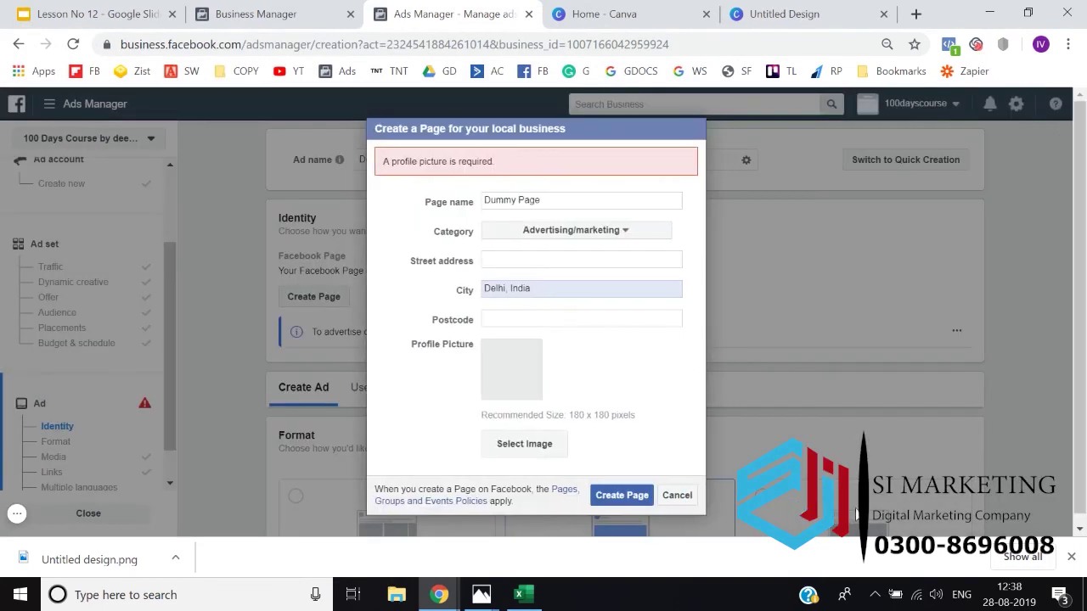
click(650, 488)
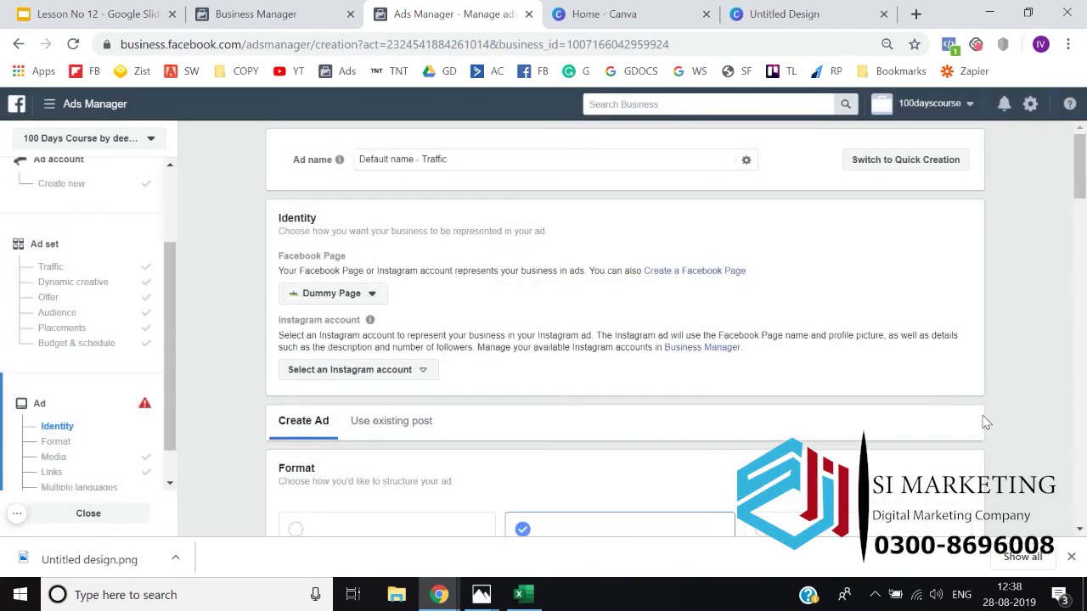
Step: Replace the ad's primary text with "Want to learn digital marketing?" and a second line "Click here"
scroll(214, 364, down, 7)
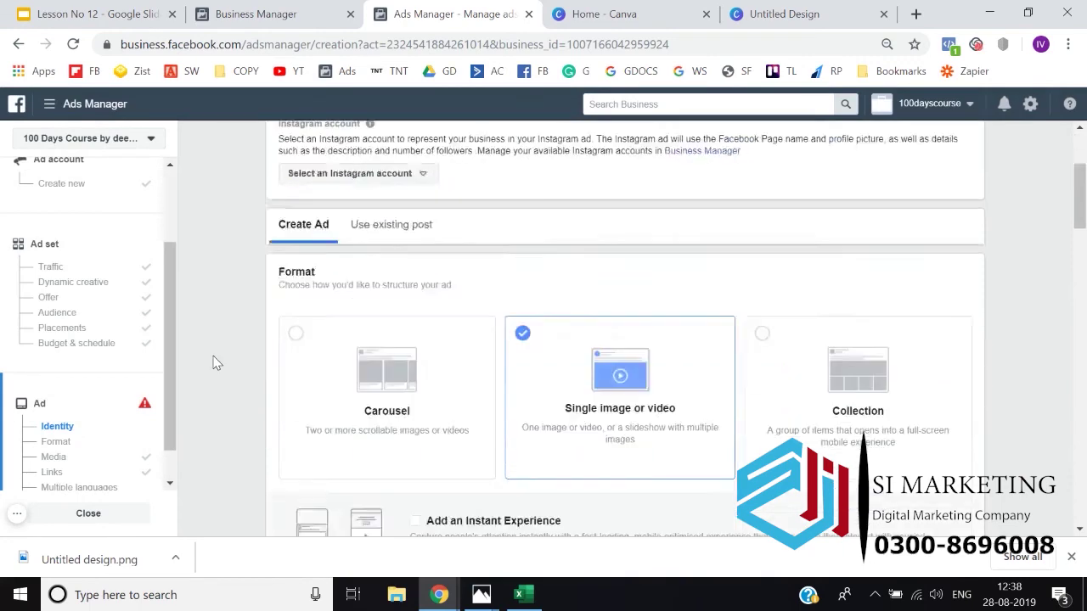
scroll(213, 364, down, 10)
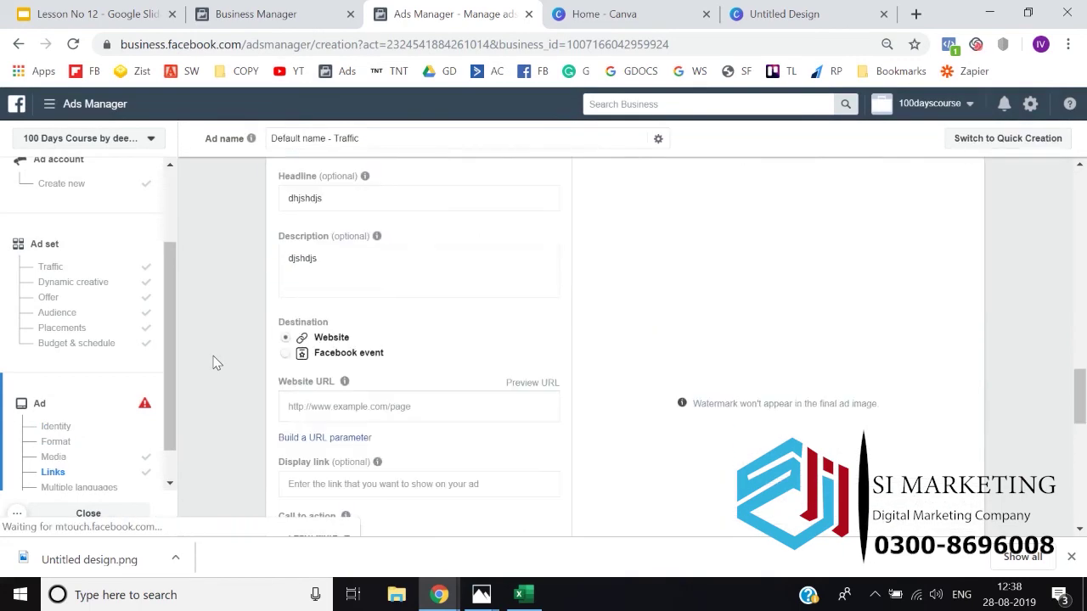
scroll(643, 342, up, 2)
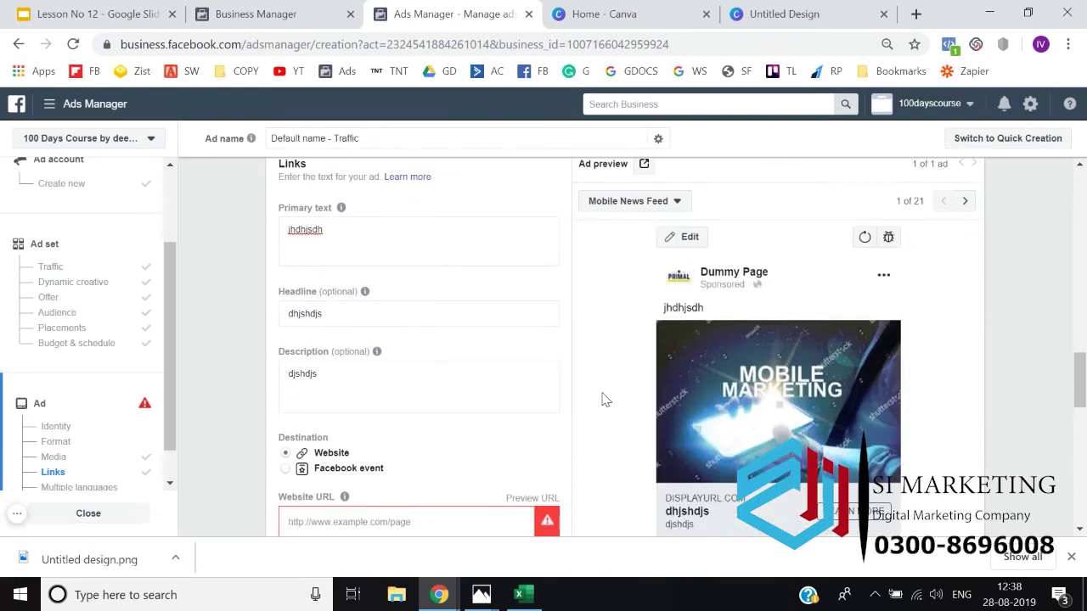
click(361, 229)
key(ctrl+a)
text(Wa)
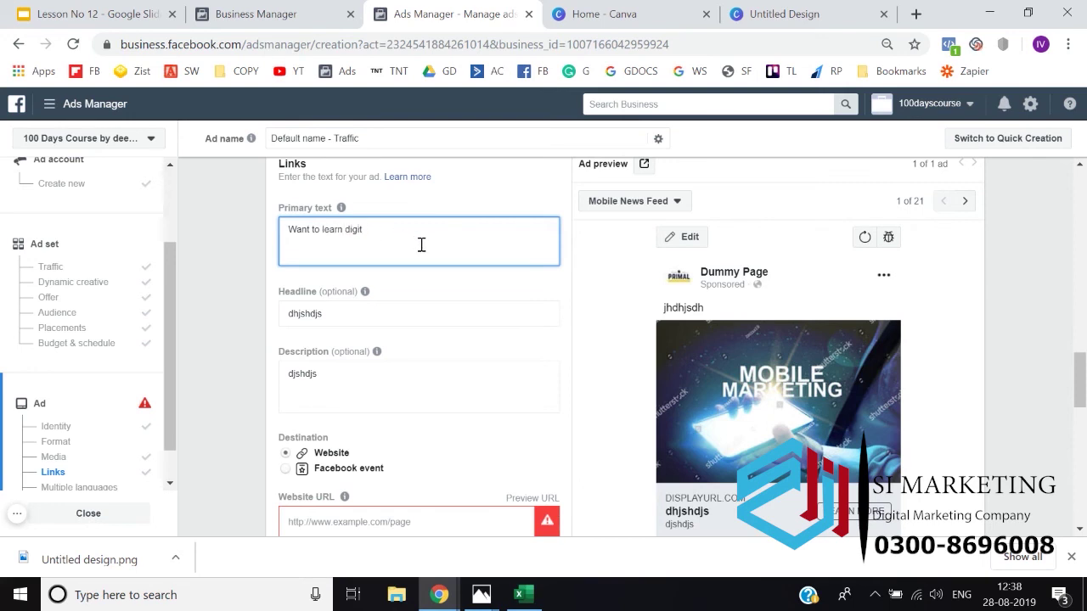
text(l mark)
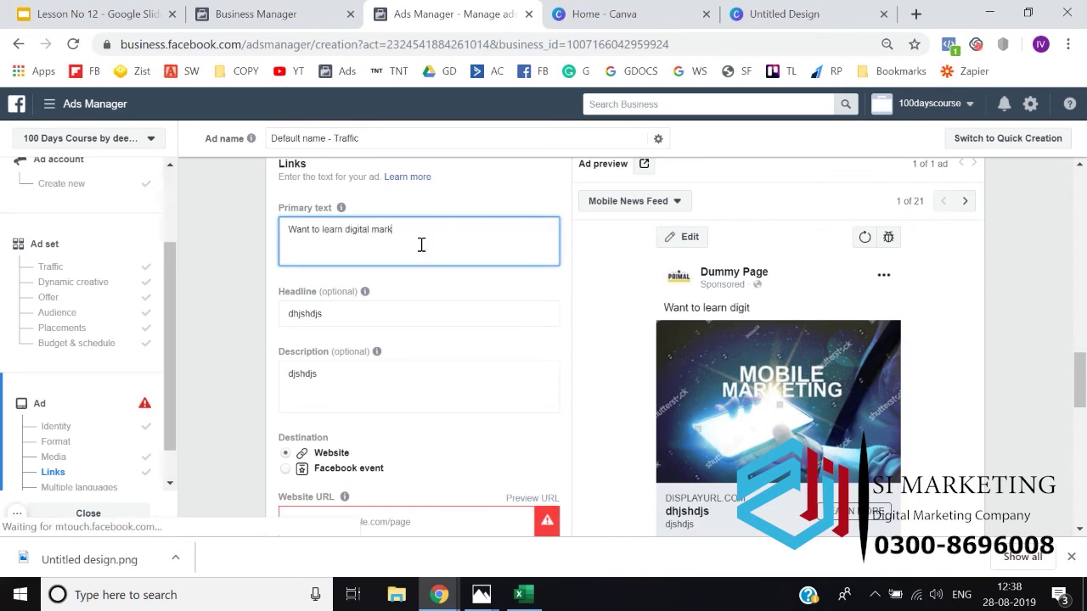
text(eting?)
key(Return)
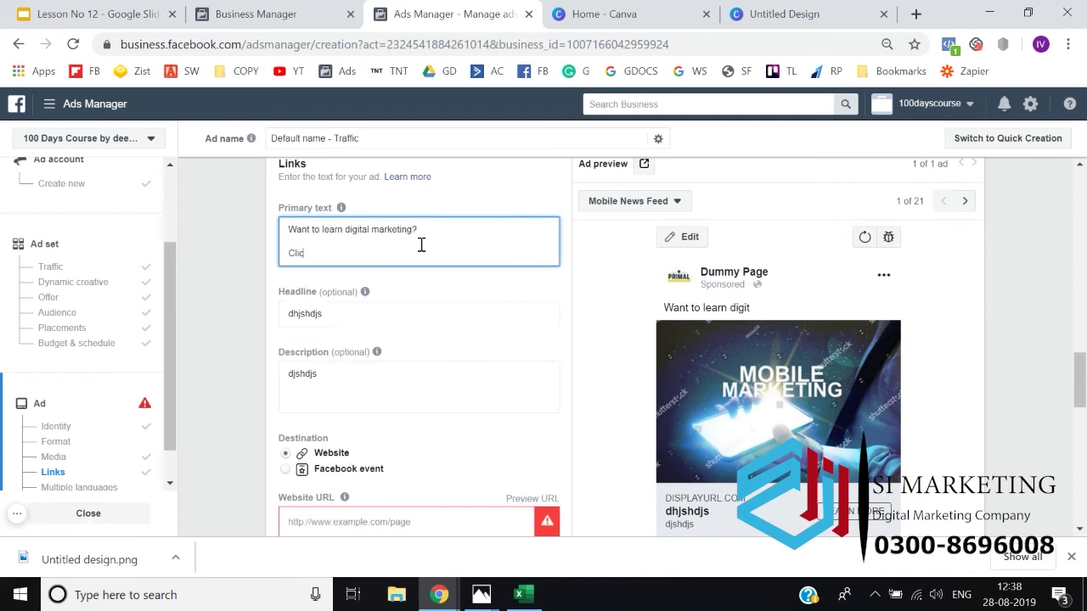
click(219, 315)
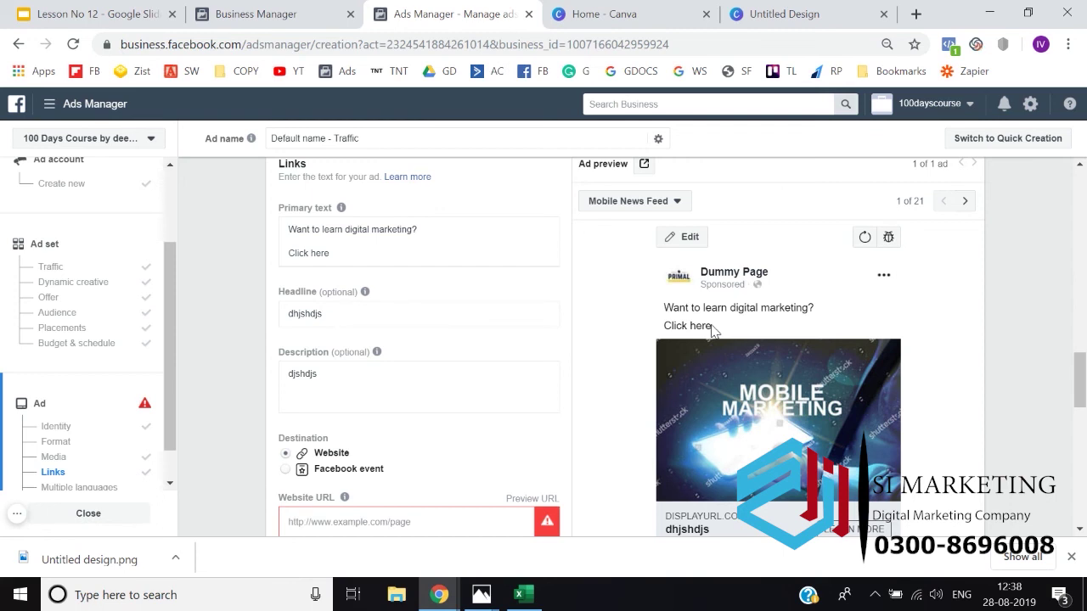
Step: Replace the ad's headline with "Click here to enroll now"
scroll(711, 331, down, 1)
scroll(712, 331, down, 1)
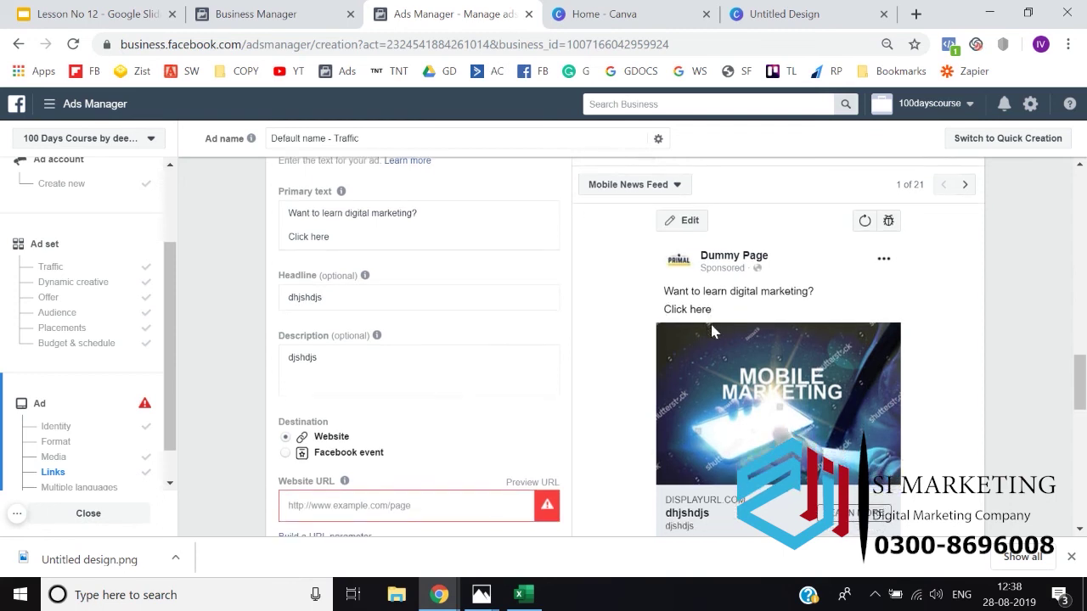
scroll(705, 465, down, 1)
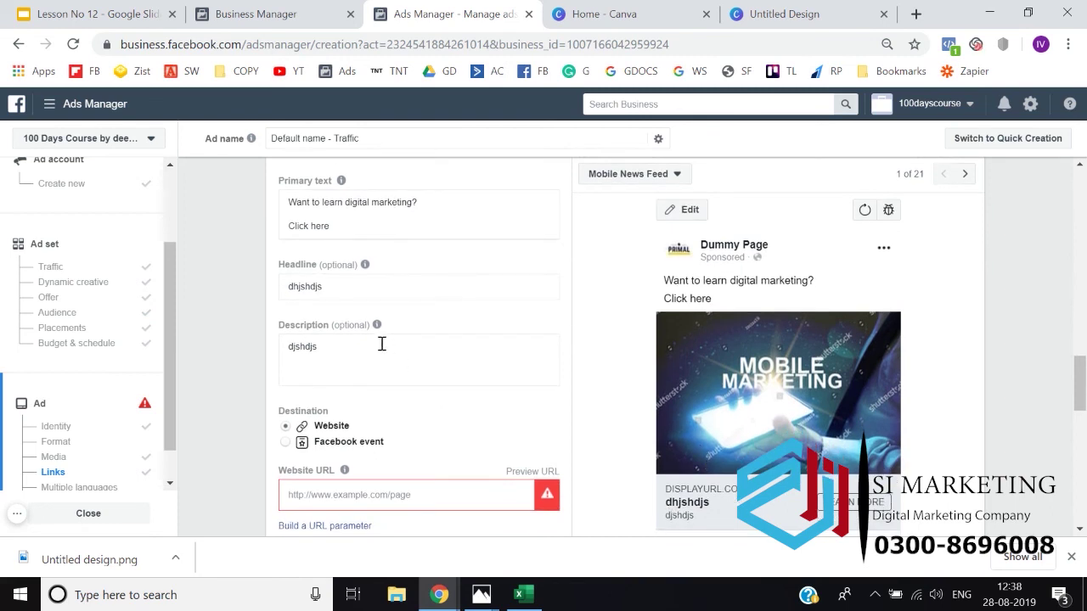
double_click(350, 288)
text(Click here tio)
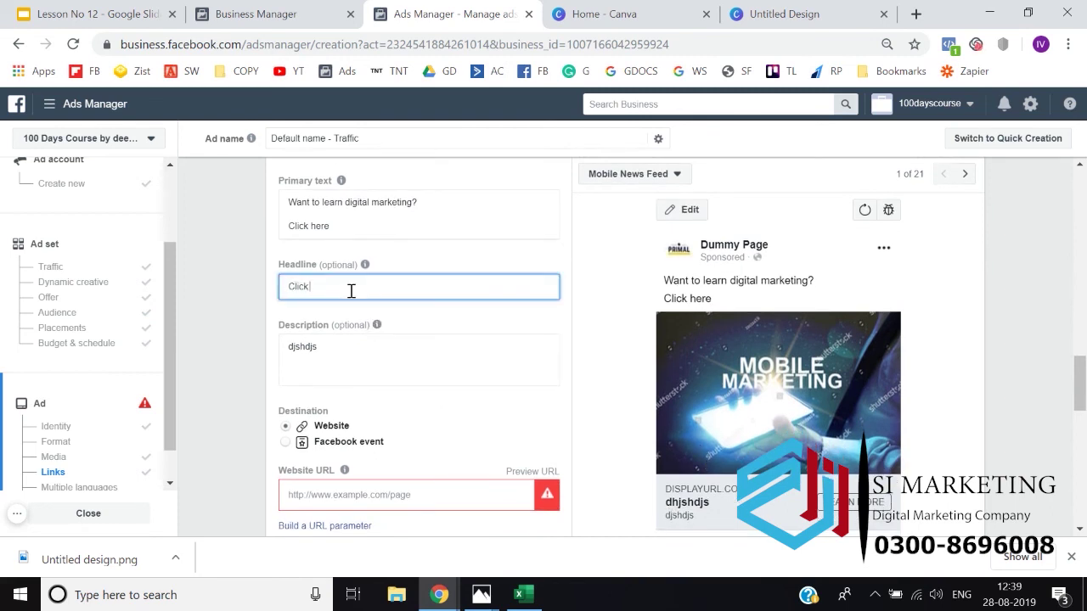
key(BackSpace)
key(BackSpace)
text(o enroll now)
click(257, 304)
scroll(637, 499, down, 1)
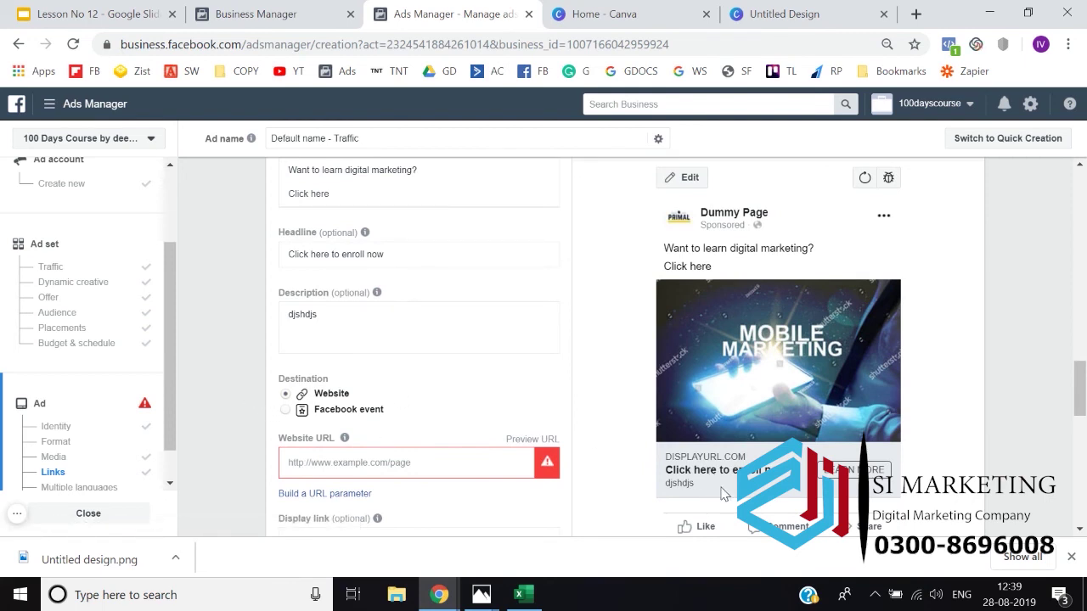
double_click(329, 324)
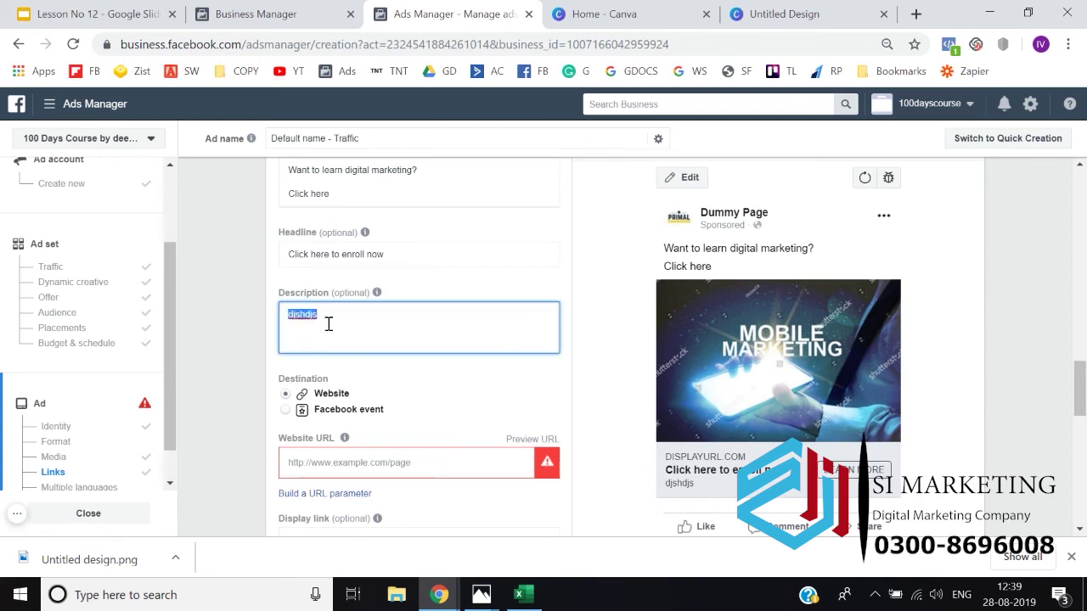
text(s)
key(BackSpace)
text(Click here t)
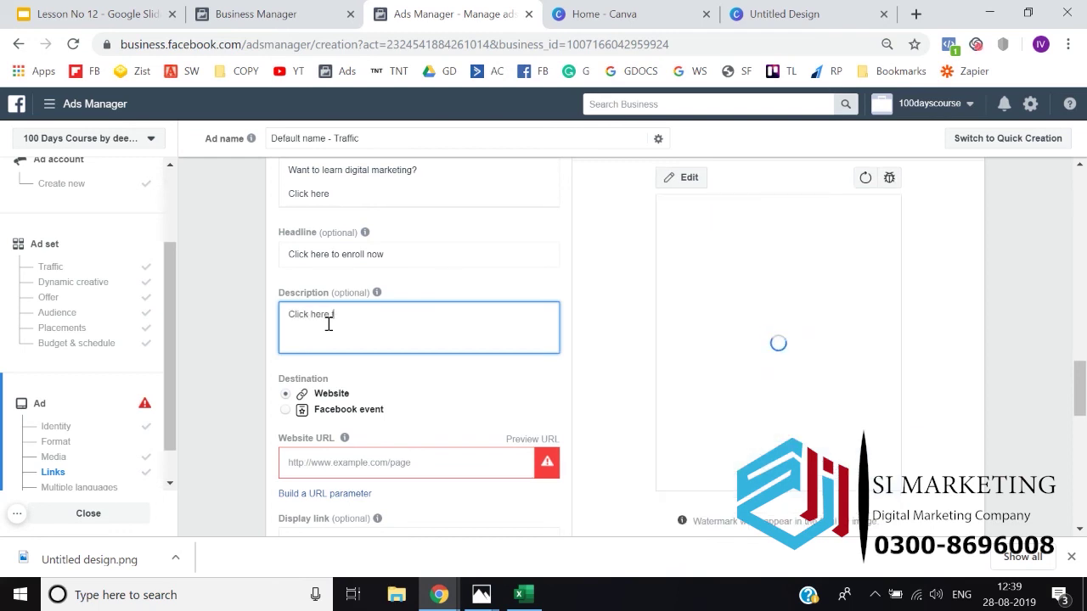
text(o g)
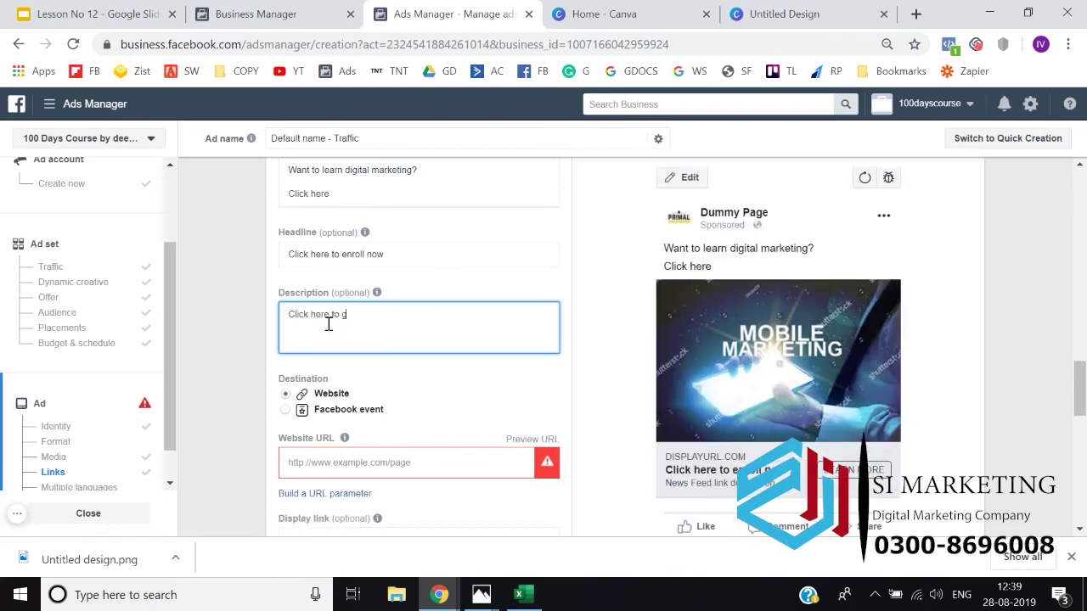
text(rab this v)
key(BackSpace)
text(course)
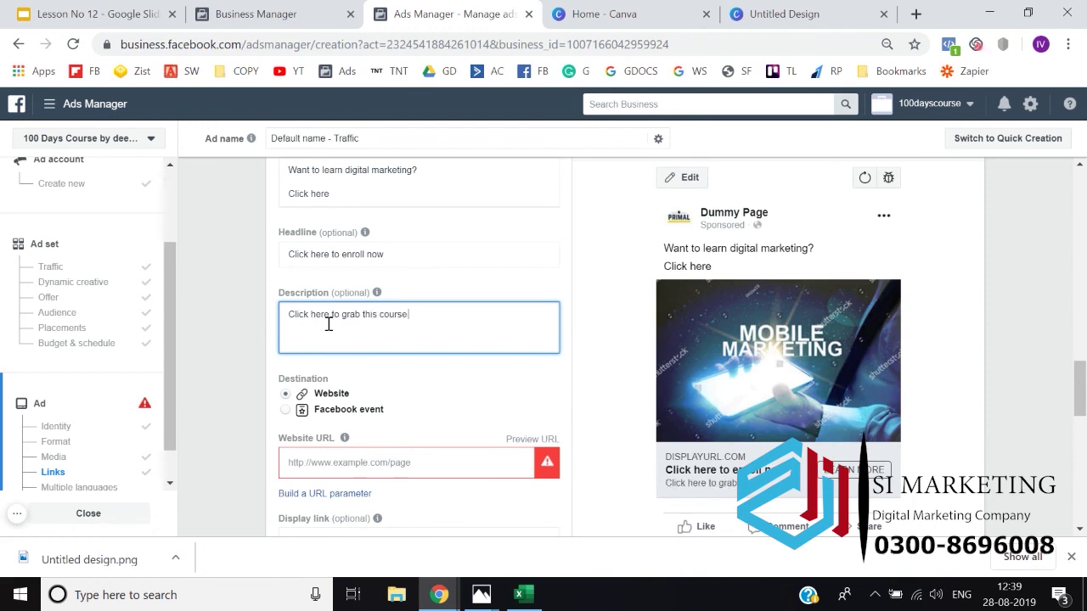
text( @499 only)
click(214, 357)
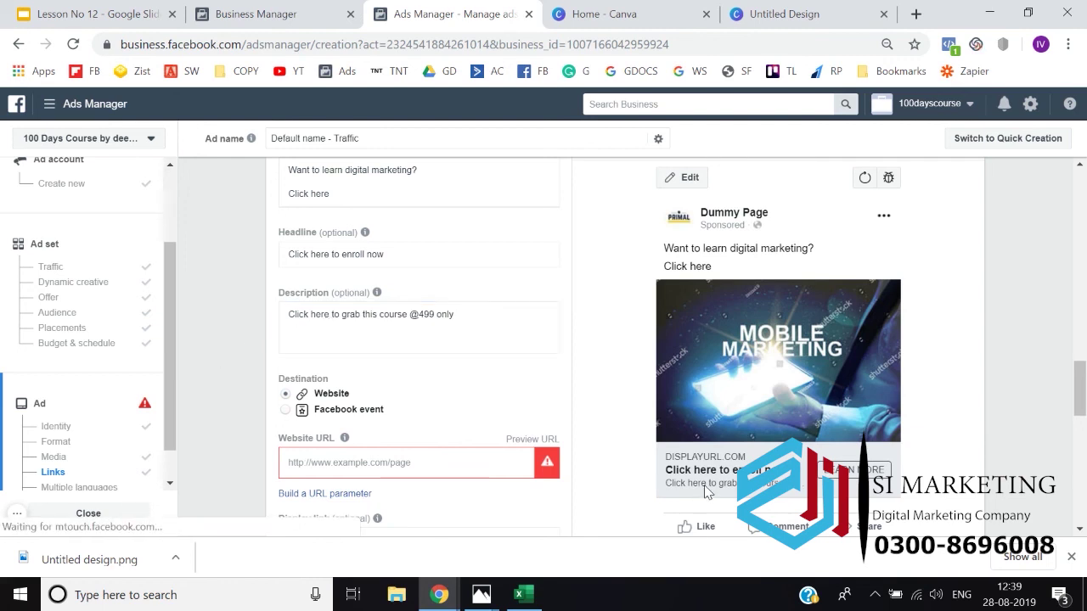
Step: Set the ad's website URL to thinknthrive.in
scroll(245, 393, down, 1)
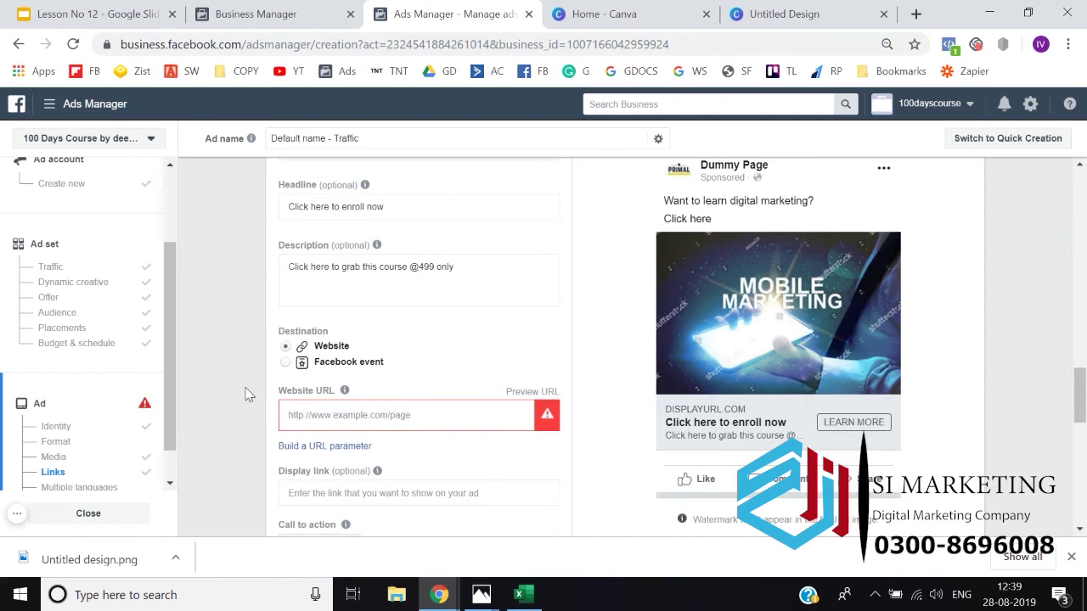
click(347, 414)
text(think)
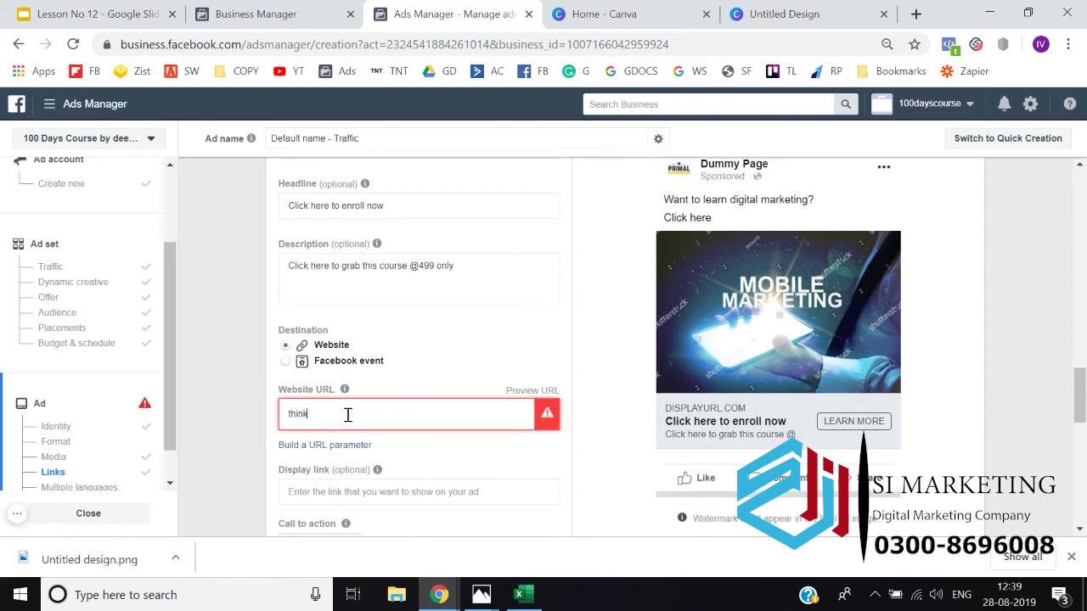
text(nthrive in)
click(214, 426)
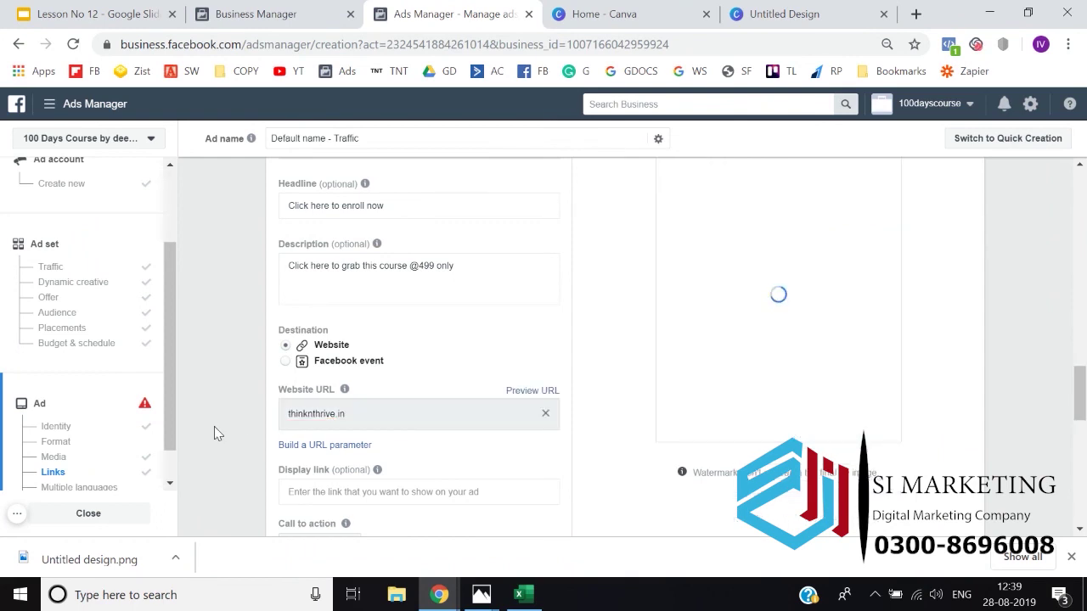
Step: Review the ad's Mobile News Feed preview against the entered primary text, headline, description and website URL
scroll(217, 429, up, 1)
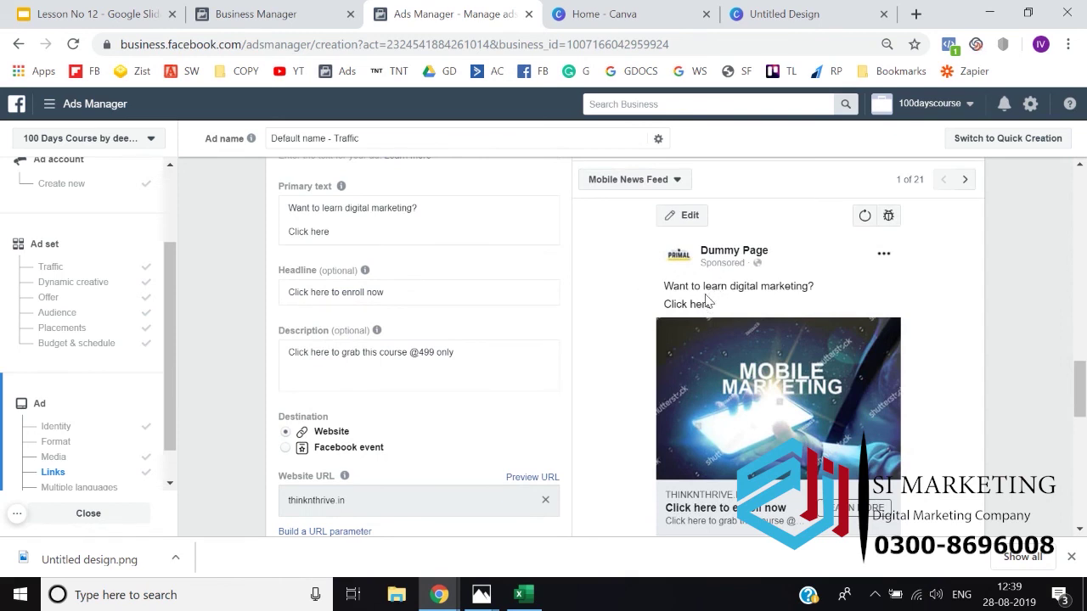
scroll(707, 299, down, 1)
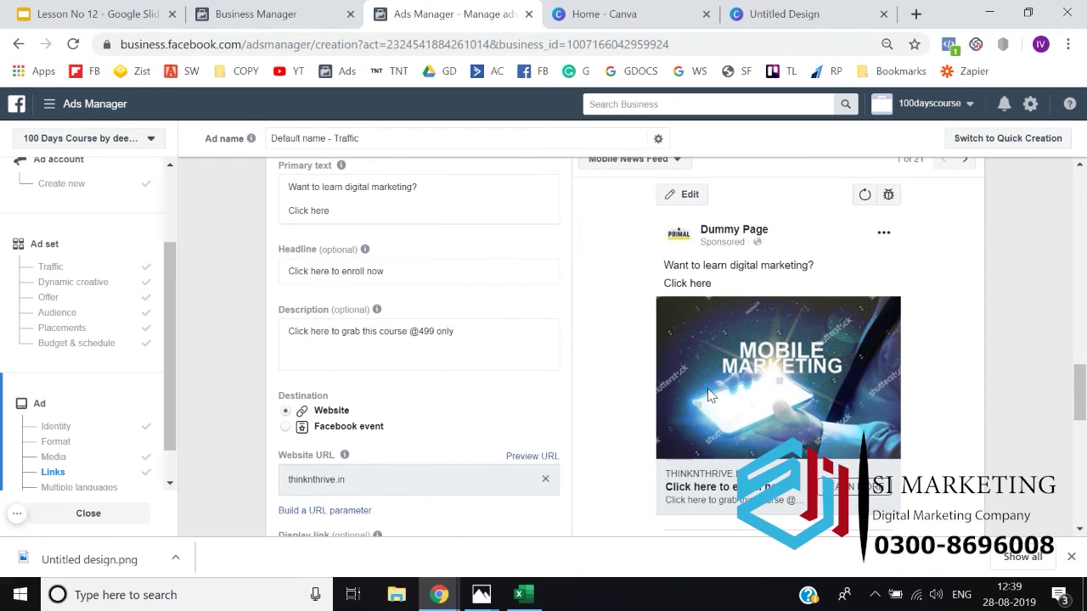
scroll(707, 393, down, 2)
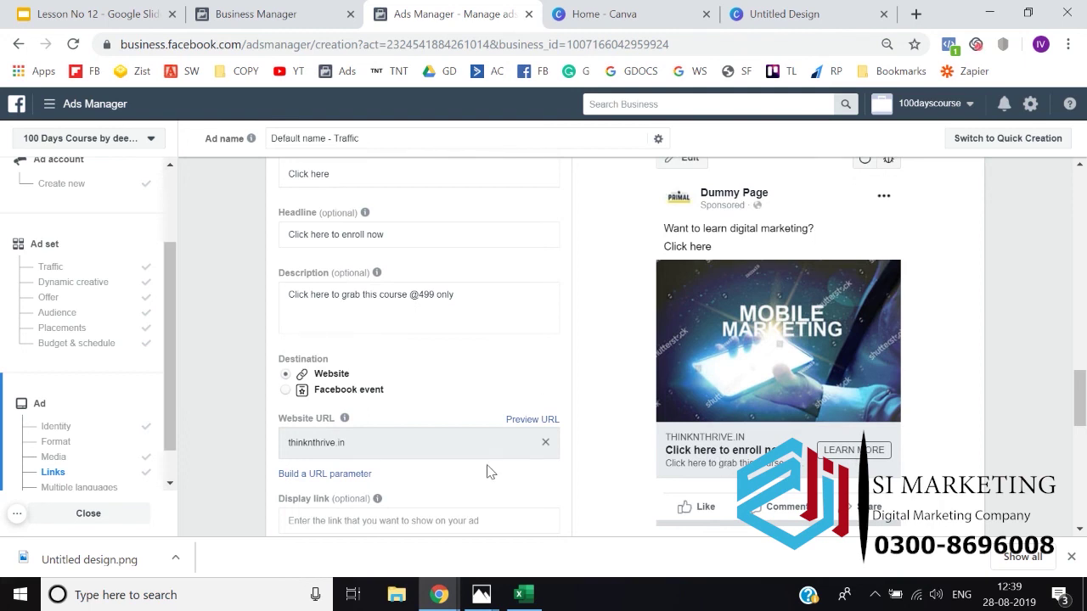
scroll(488, 469, down, 2)
scroll(488, 469, down, 1)
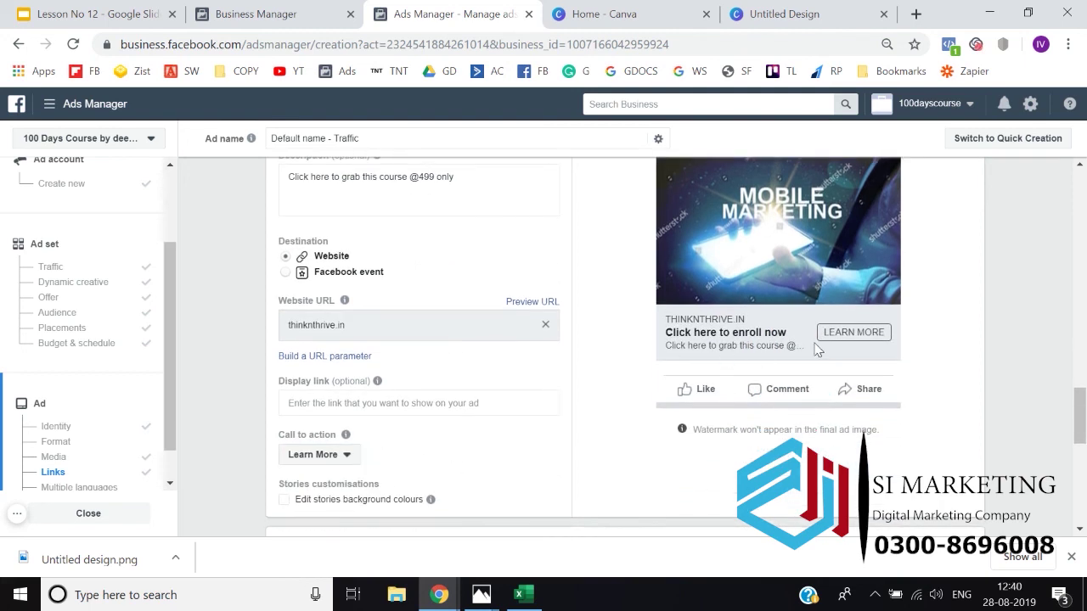
Step: Look through the available call-to-action options for the ad, keeping Learn More, and return to the ad preview
scroll(572, 449, down, 1)
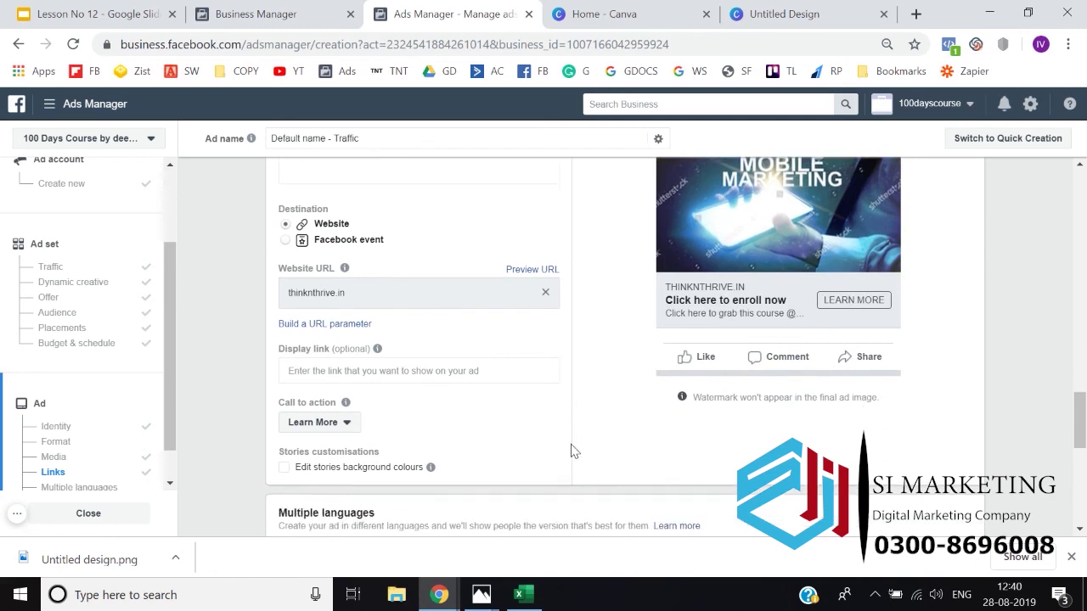
click(311, 427)
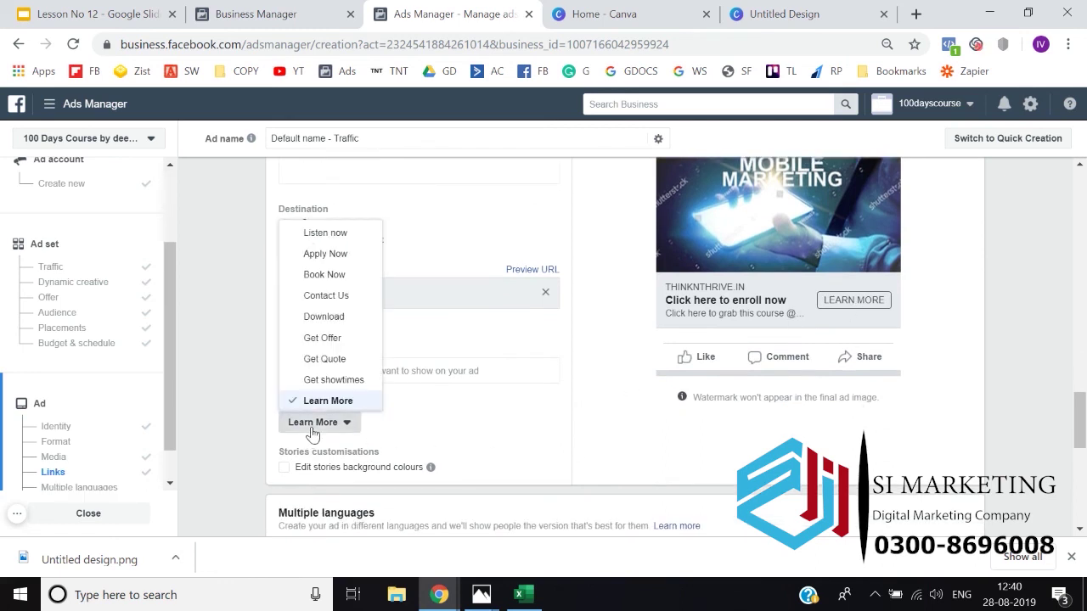
scroll(323, 371, down, 3)
scroll(323, 371, up, 3)
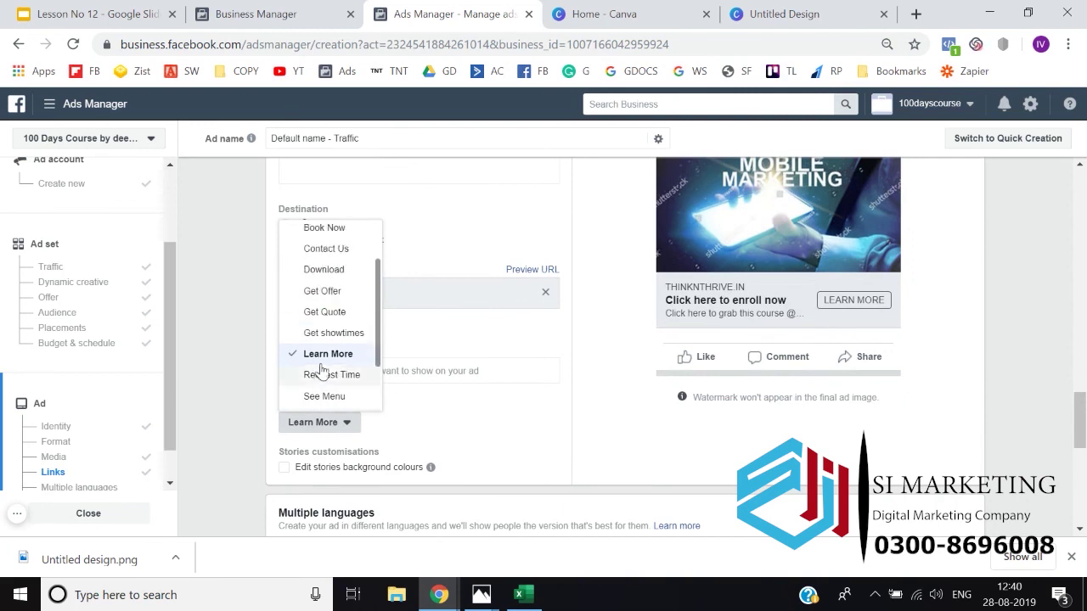
scroll(323, 371, up, 1)
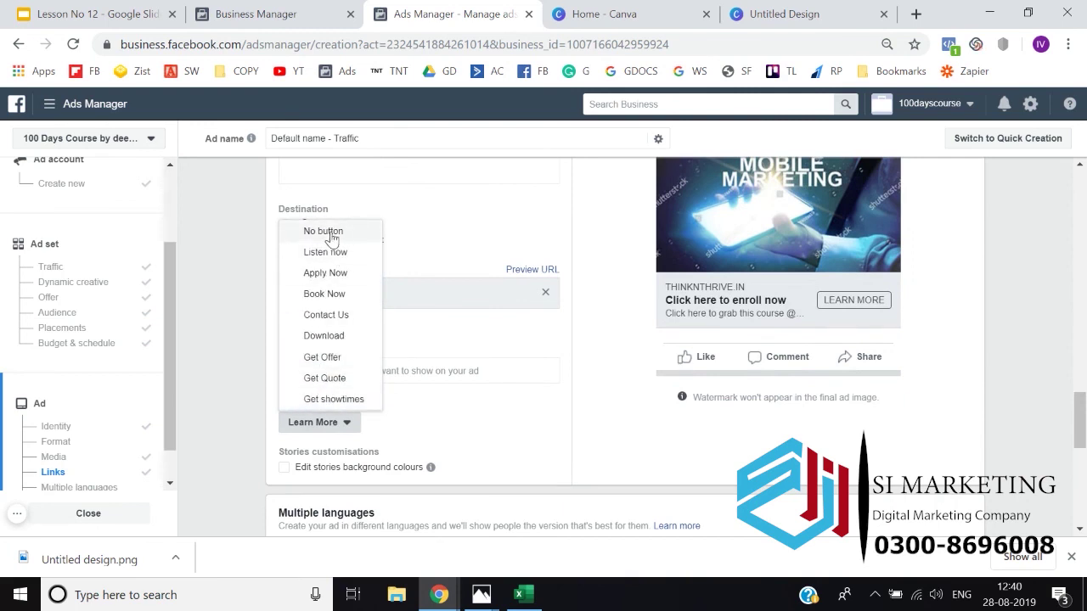
scroll(340, 318, down, 3)
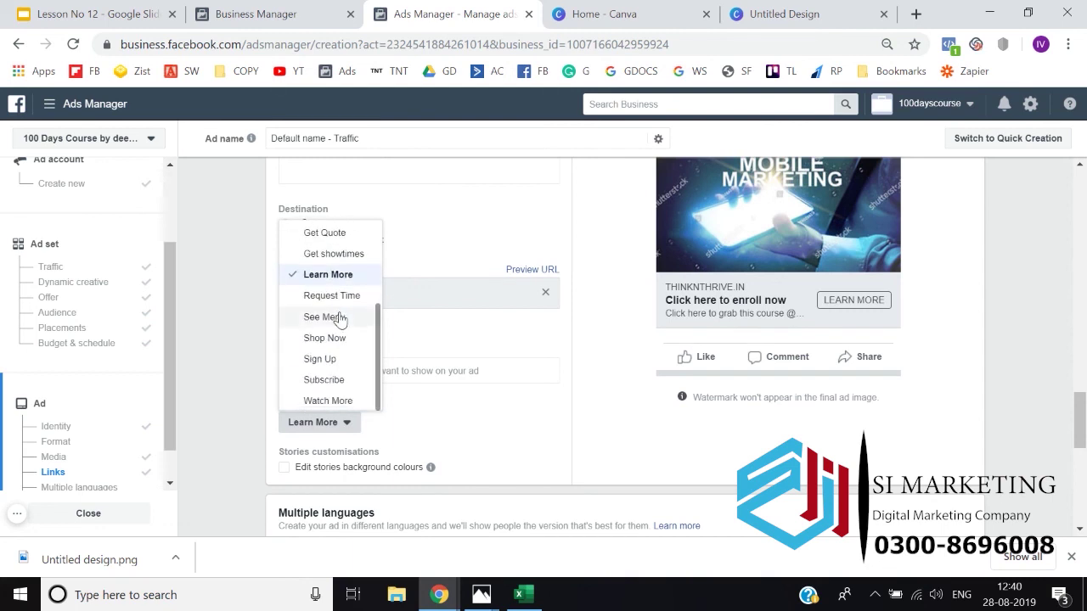
click(618, 392)
scroll(618, 392, up, 2)
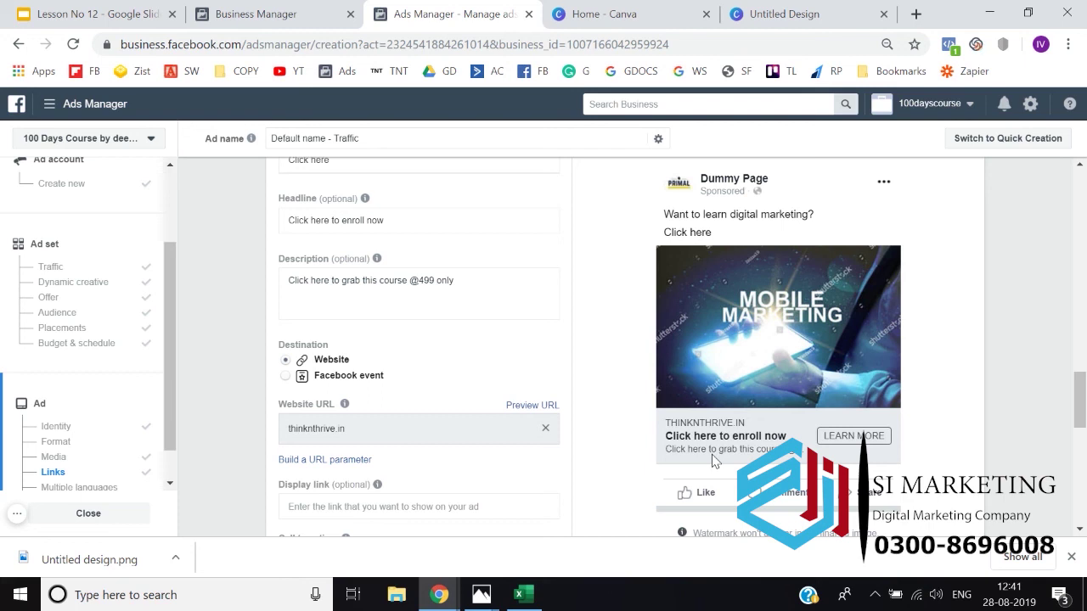
Step: Switch to the Lesson No 12 presentation in Google Slides and review its slides through to Facebook Ads Placements
click(75, 9)
click(113, 209)
key(Up)
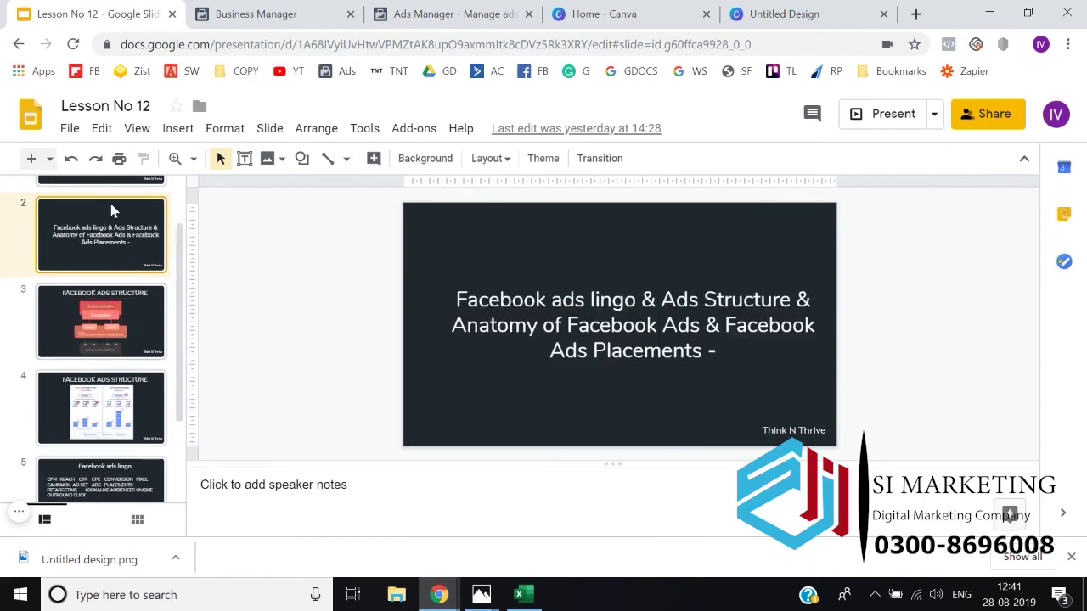
key(Down)
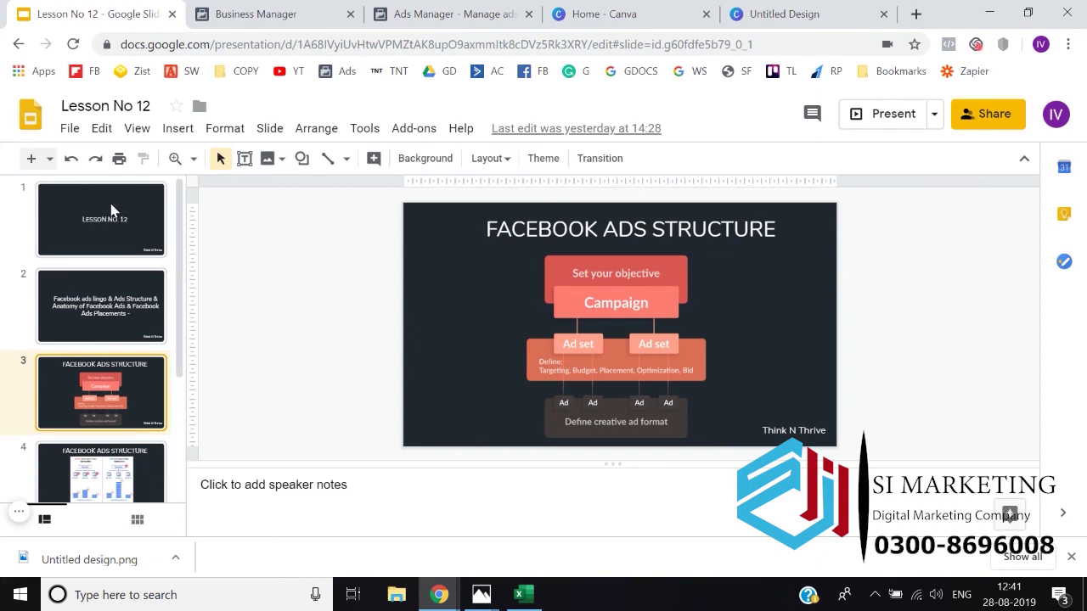
key(Down)
key(Down)
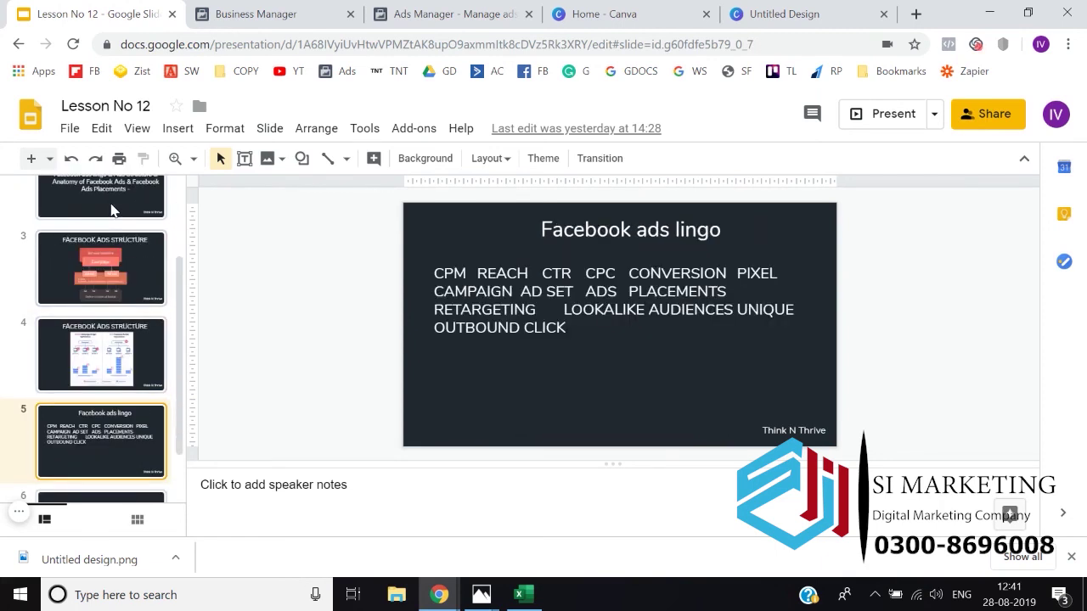
key(Down)
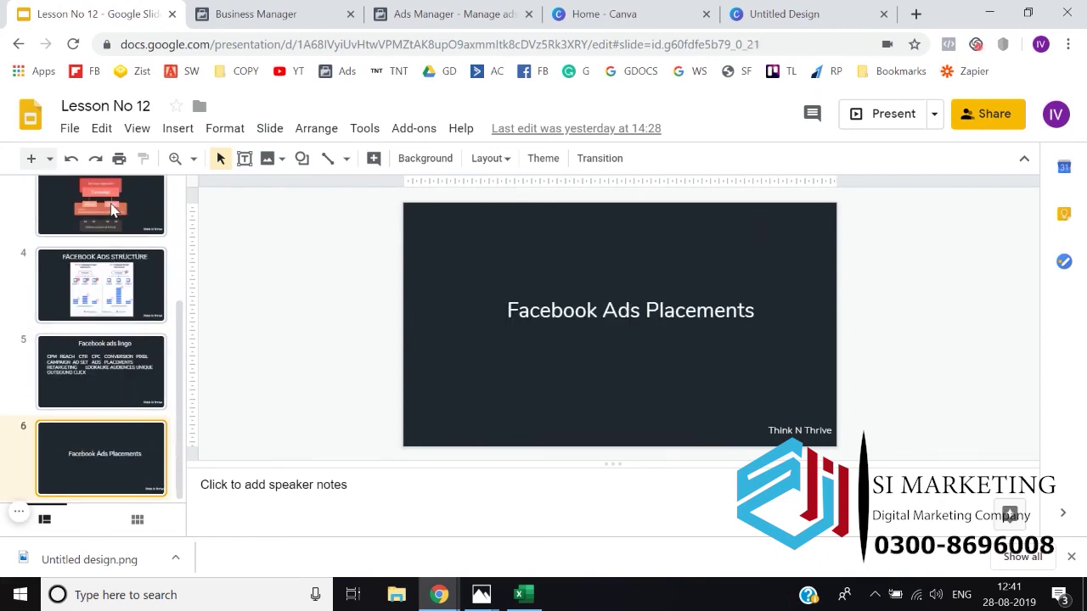